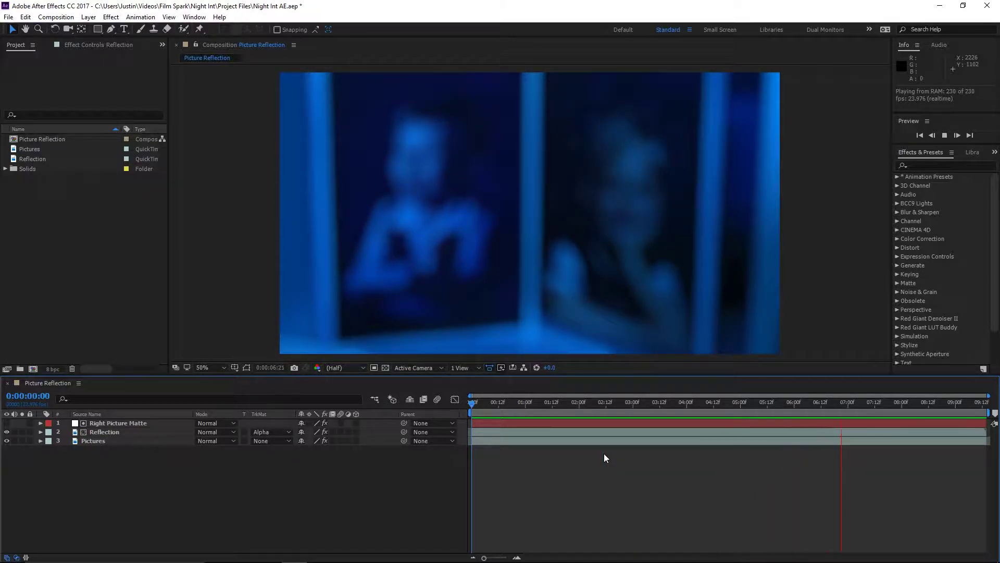
- Stop the preview and inspect the Pictures, Reflection and Right Picture Matte layers of the finished composition
{"action": "key", "text": "space"}
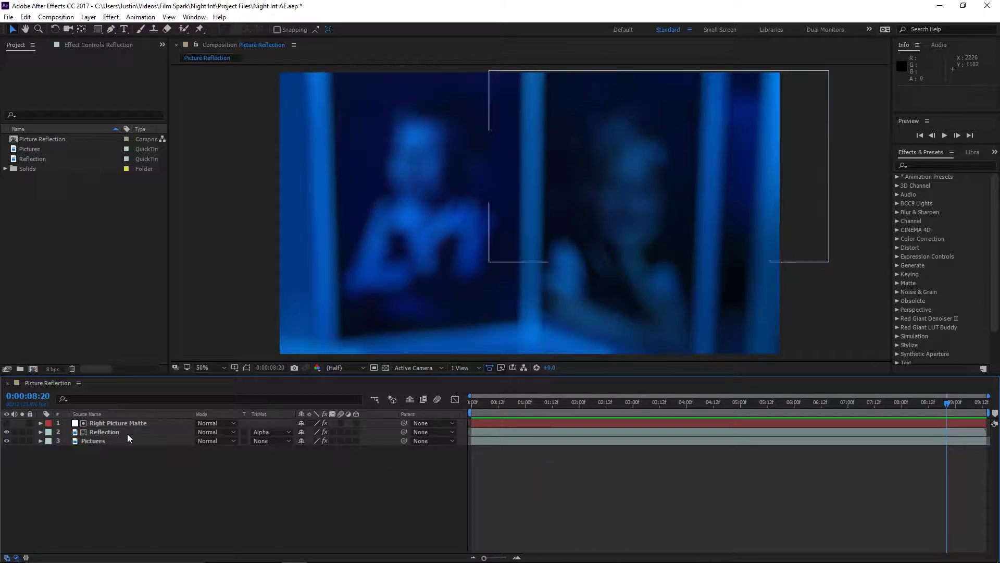
{"action": "left_click", "coordinate": [108, 439]}
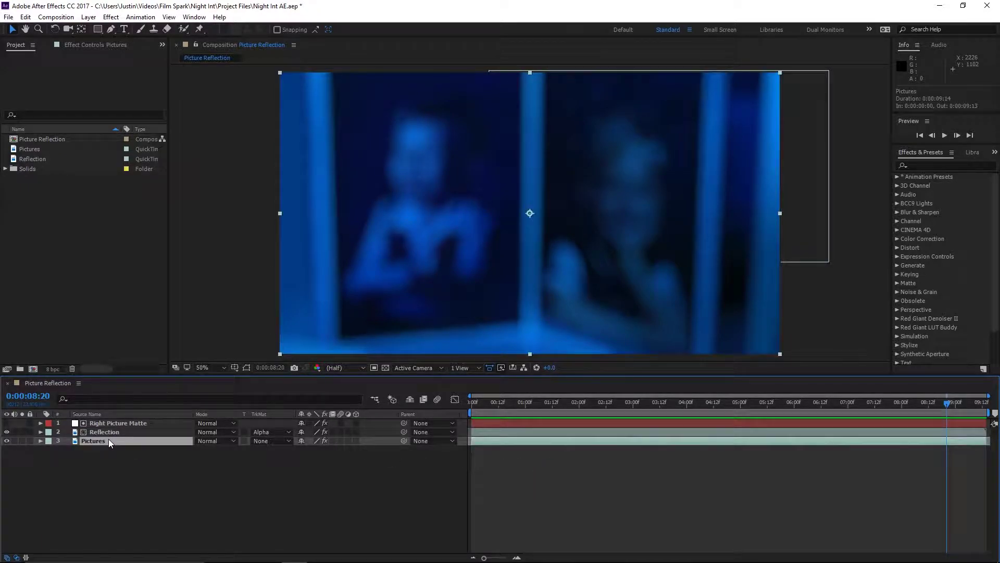
{"action": "left_click", "coordinate": [110, 433]}
{"action": "left_click", "coordinate": [131, 423]}
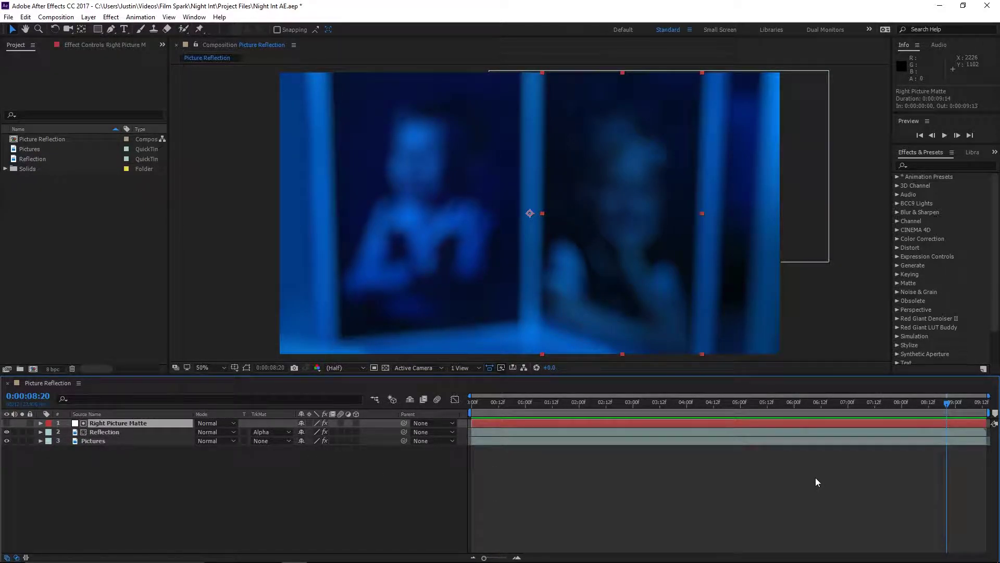
- Create a composition named Tutorial at 1920 x 1080 and 23.976 fps with a duration of 0:00:10:00
{"action": "left_click", "coordinate": [32, 368]}
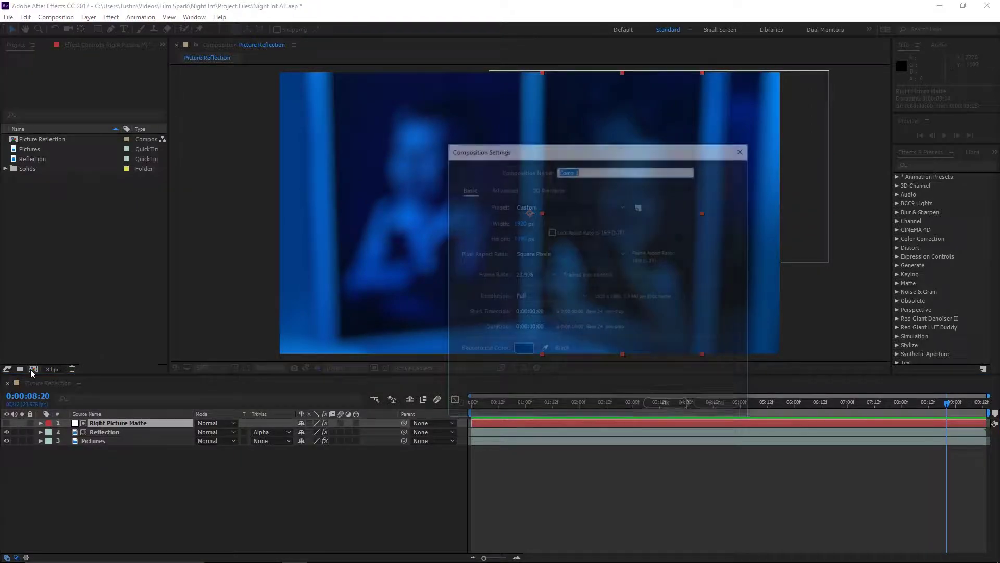
{"action": "type", "text": "Tutorial"}
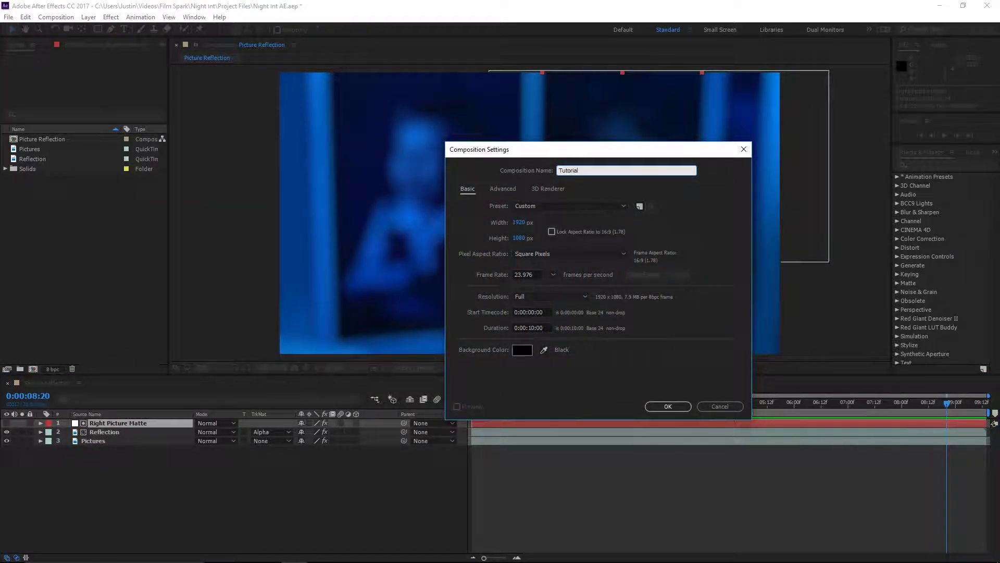
{"action": "left_click", "coordinate": [541, 328]}
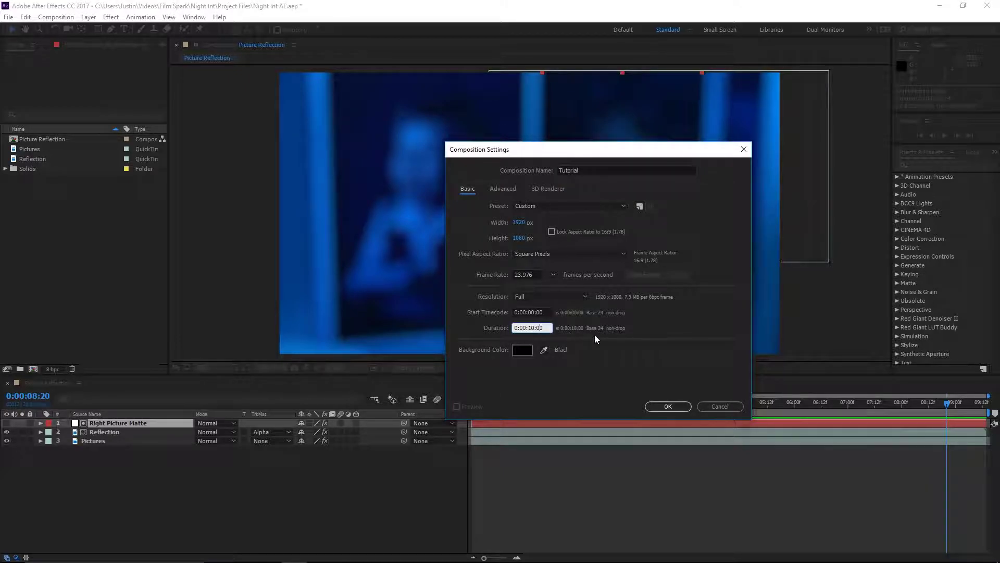
{"action": "left_click", "coordinate": [677, 407]}
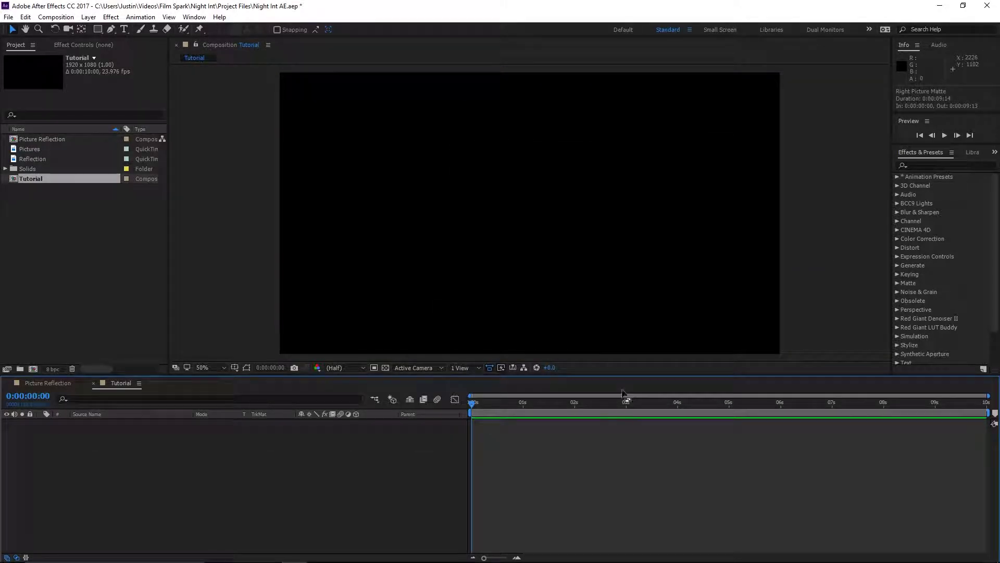
- Add the Pictures and Reflection footage to the Tutorial composition, with the Reflection layer stacked above Pictures
{"action": "left_click", "coordinate": [47, 147]}
{"action": "left_click", "coordinate": [36, 157], "text": "shift"}
{"action": "left_click_drag", "start_coordinate": [37, 158], "coordinate": [140, 448]}
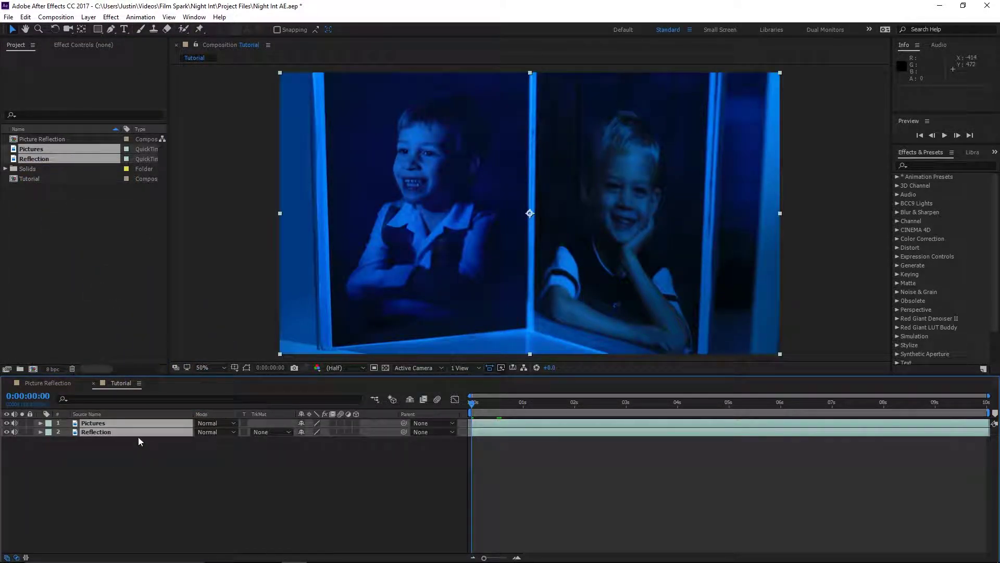
{"action": "left_click", "coordinate": [115, 435]}
{"action": "left_click", "coordinate": [108, 424]}
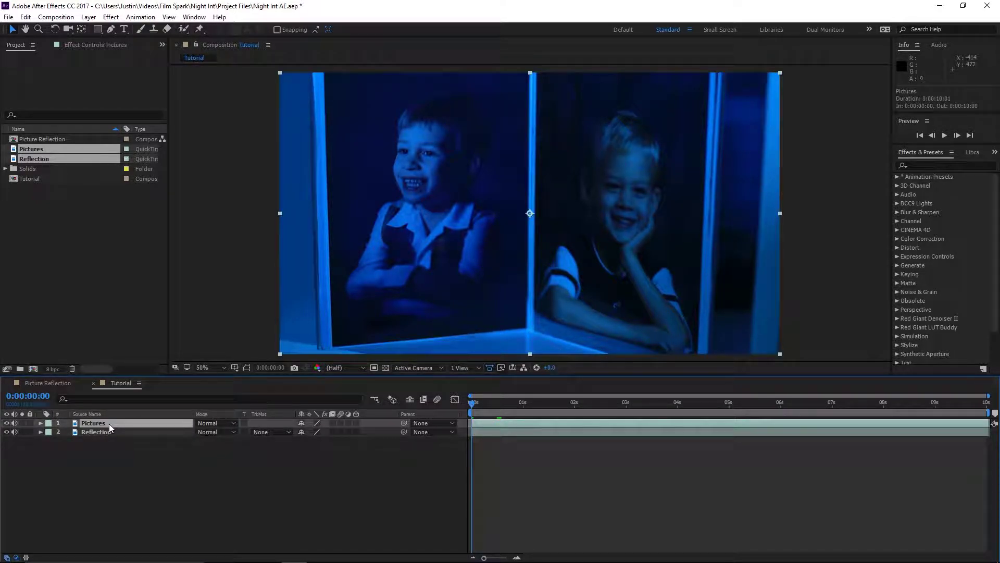
{"action": "left_click", "coordinate": [112, 433]}
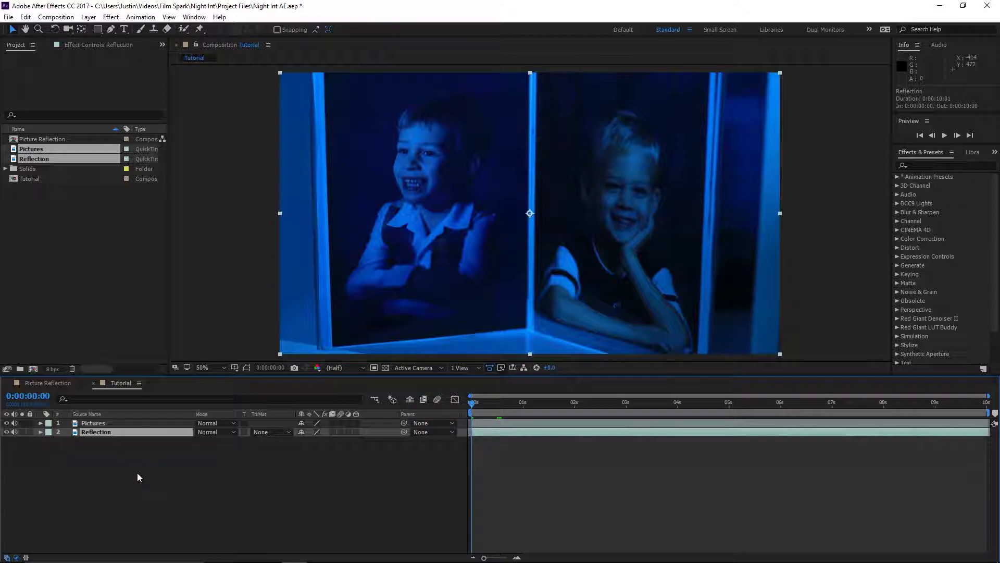
{"action": "left_click_drag", "start_coordinate": [107, 430], "coordinate": [99, 420]}
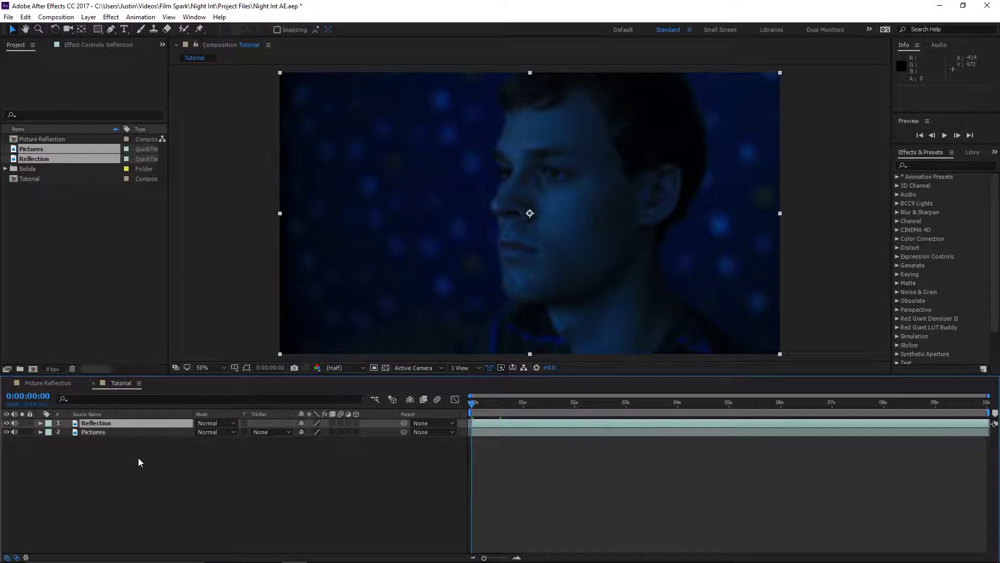
- Lower the Reflection layer's opacity to 54% and flip it horizontally with a scale of -100, 100%
{"action": "key", "text": "t"}
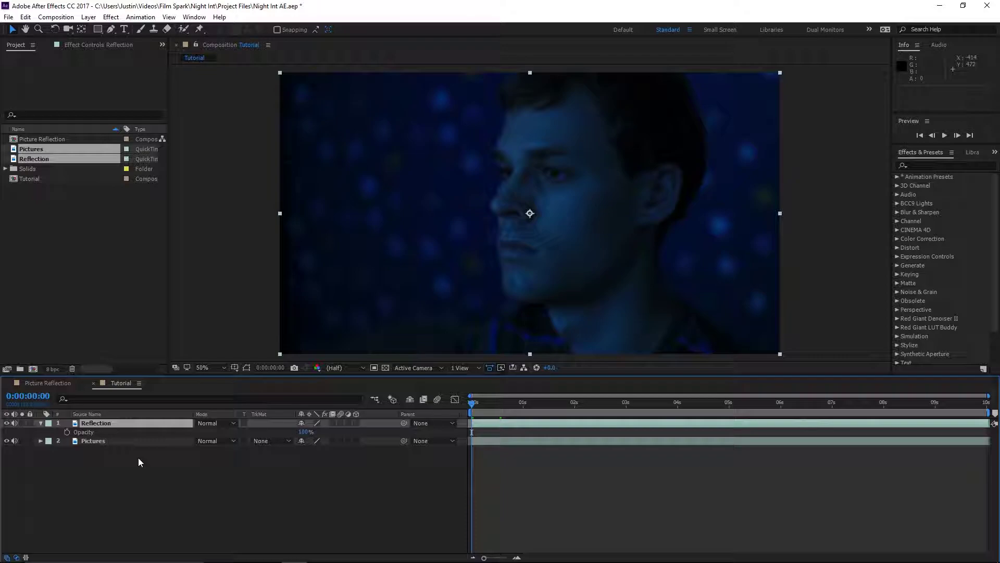
{"action": "left_click_drag", "start_coordinate": [306, 432], "coordinate": [284, 431]}
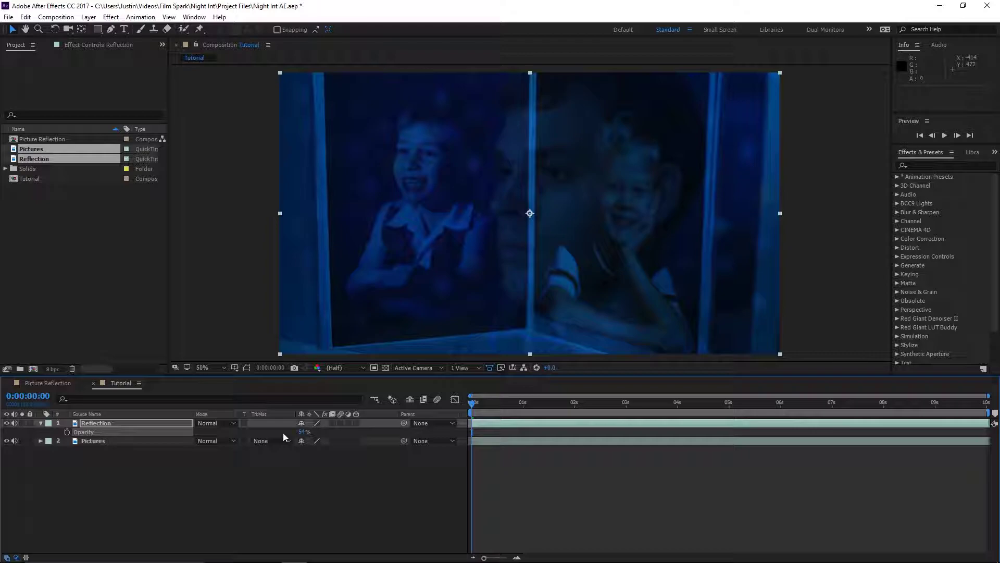
{"action": "key", "text": "s"}
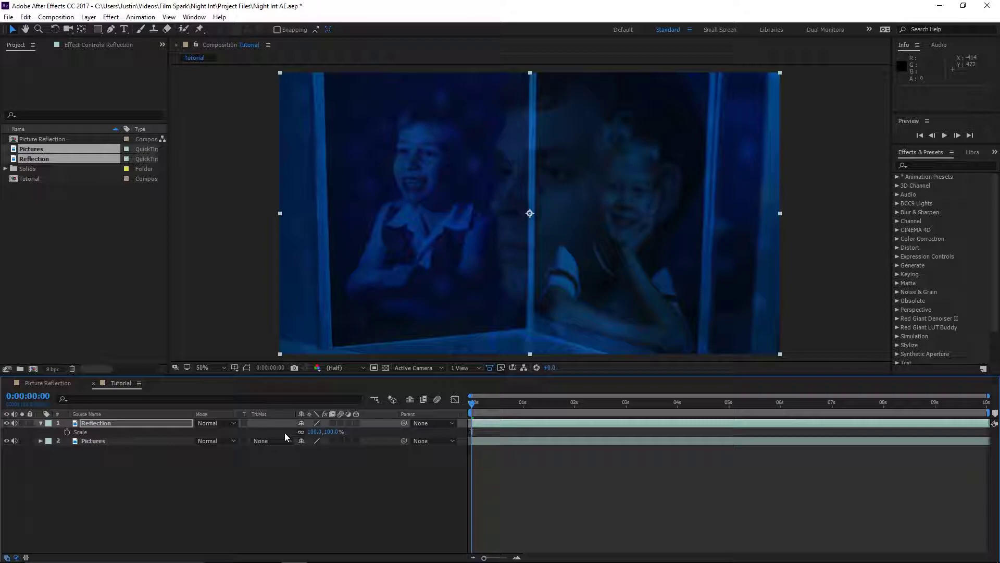
{"action": "left_click", "coordinate": [314, 432]}
{"action": "type", "text": "-100"}
{"action": "key", "text": "Return"}
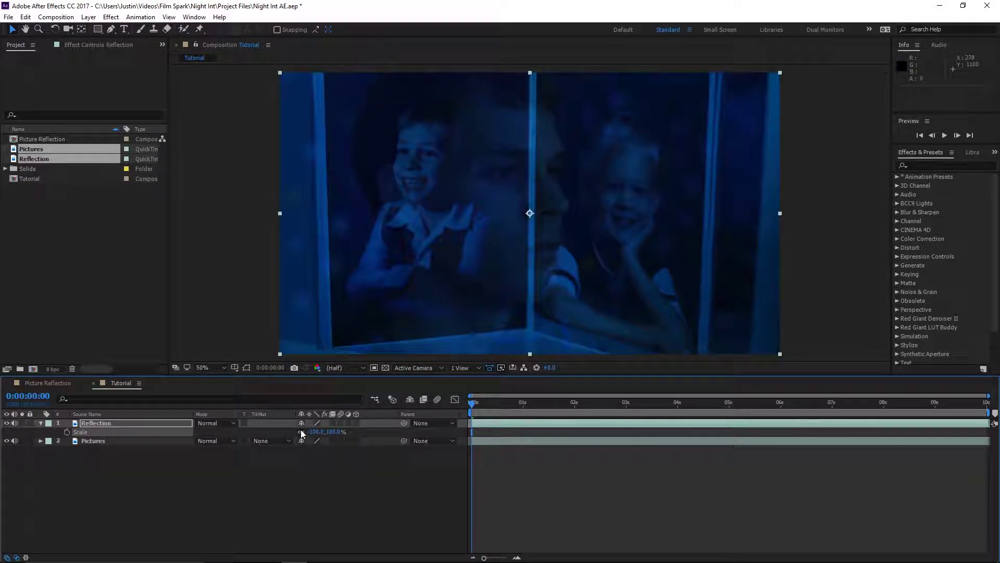
- Scale the Reflection layer to -69, 69% and place it over the right-hand picture at about 1454, 374
{"action": "left_click_drag", "start_coordinate": [336, 432], "coordinate": [325, 439]}
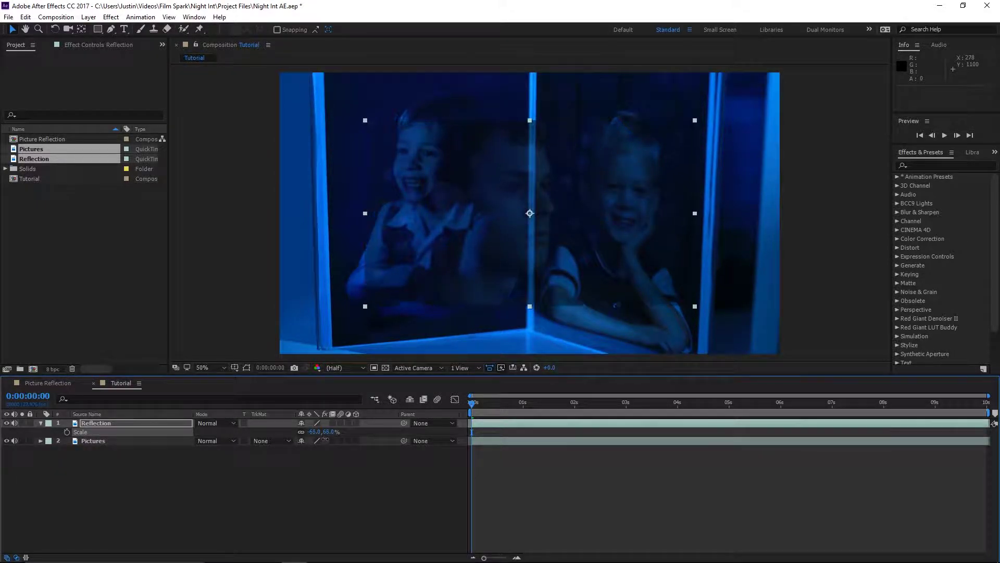
{"action": "left_click_drag", "start_coordinate": [479, 241], "coordinate": [592, 187]}
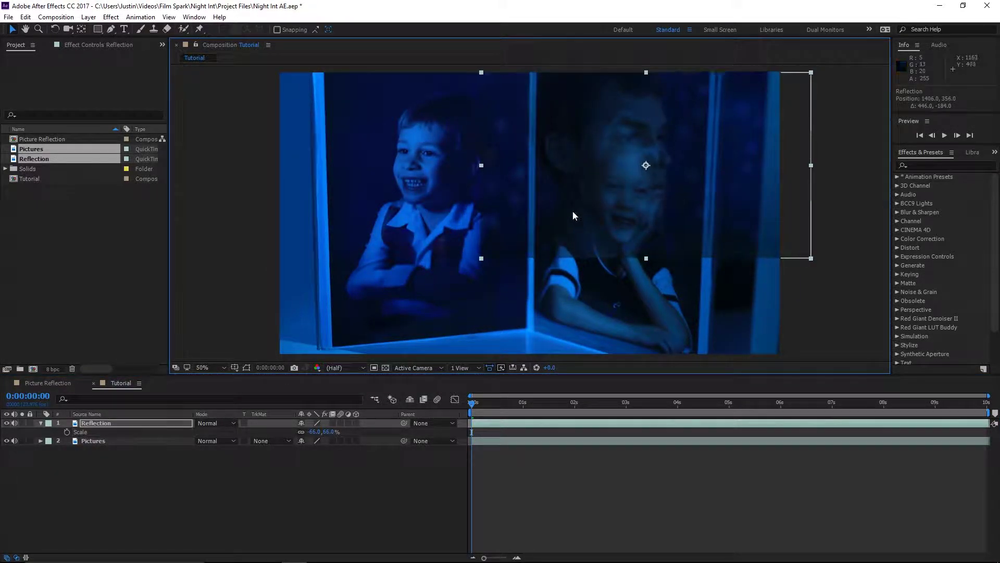
{"action": "left_click_drag", "start_coordinate": [324, 436], "coordinate": [329, 432]}
{"action": "mouse_move", "coordinate": [569, 200]}
{"action": "left_mouse_down"}
{"action": "mouse_move", "coordinate": [589, 207]}
{"action": "mouse_move", "coordinate": [580, 202]}
{"action": "left_mouse_up"}
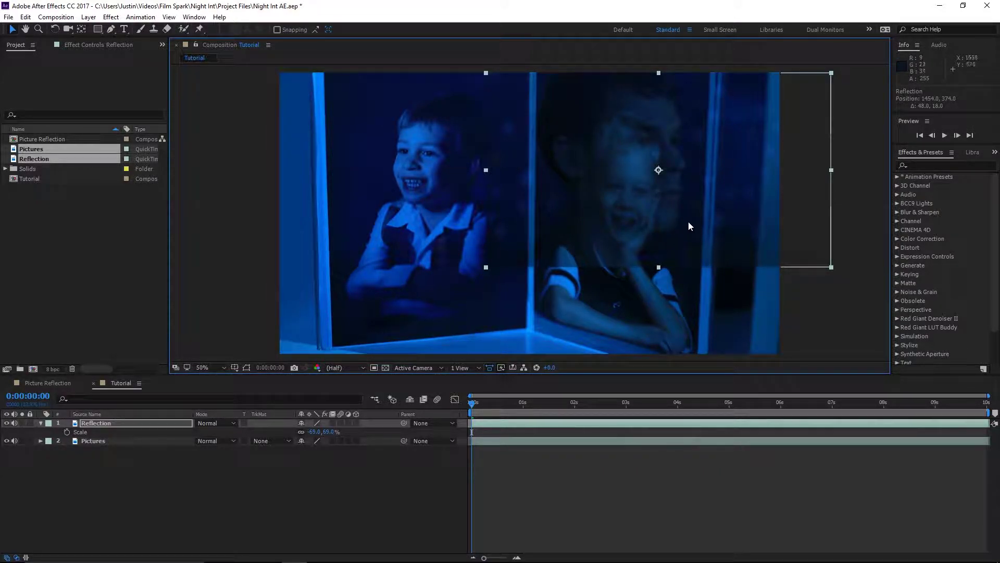
- Create a white full-size solid named Reflection Matte above the Reflection layer and hide it
{"action": "left_click", "coordinate": [88, 17]}
{"action": "mouse_move", "coordinate": [105, 34]}
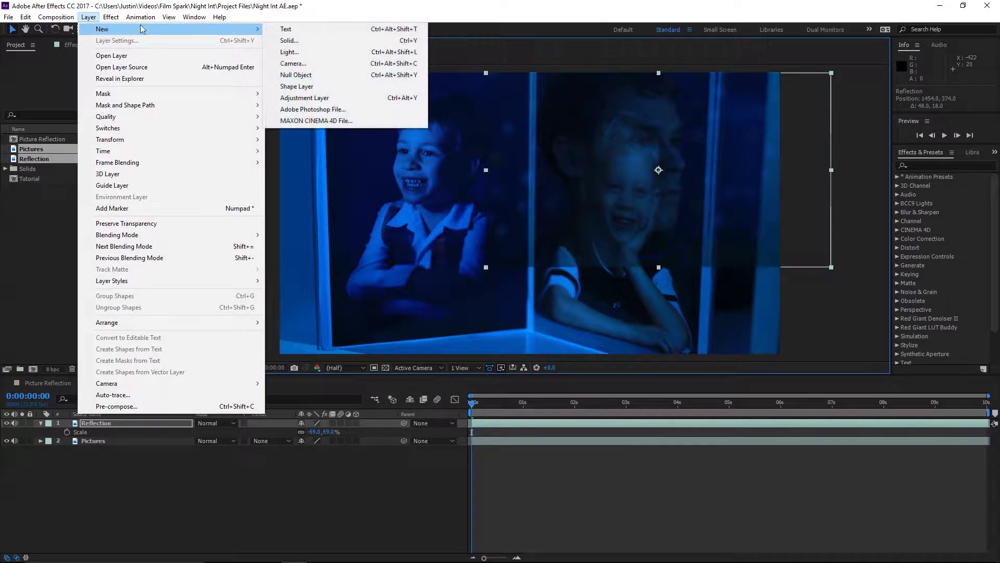
{"action": "left_click", "coordinate": [298, 40]}
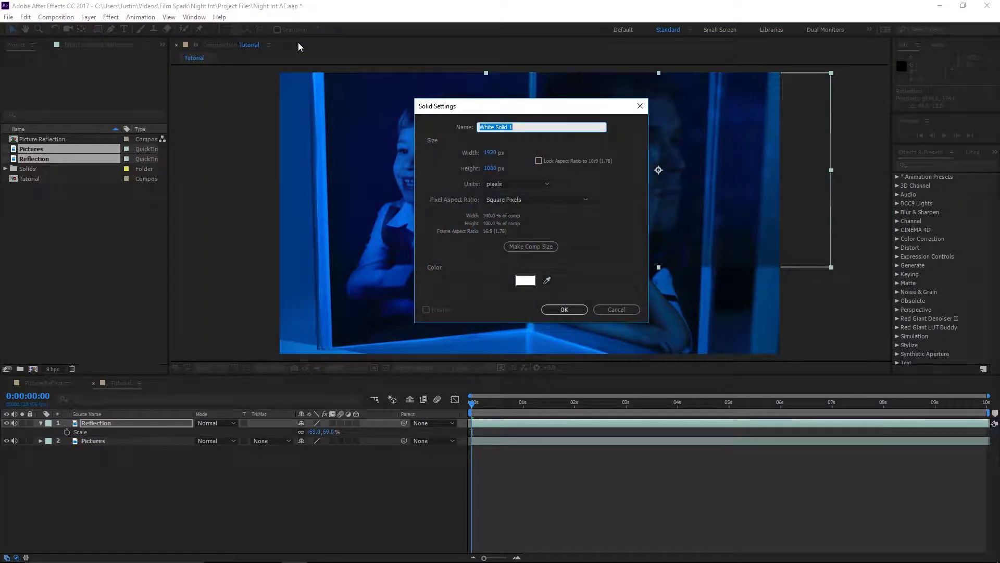
{"action": "type", "text": "Reflection Matte"}
{"action": "key", "text": "Return"}
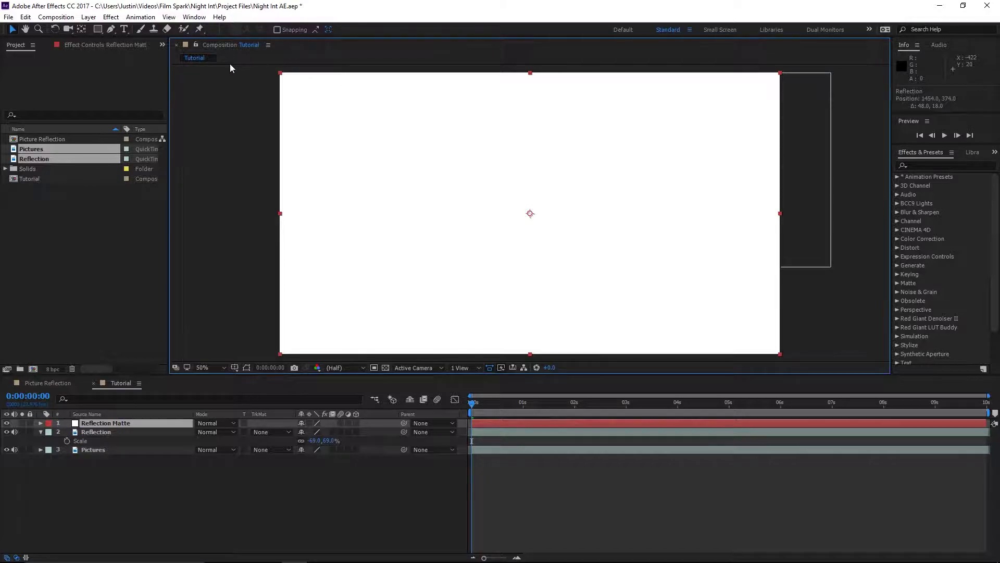
{"action": "left_click", "coordinate": [6, 423]}
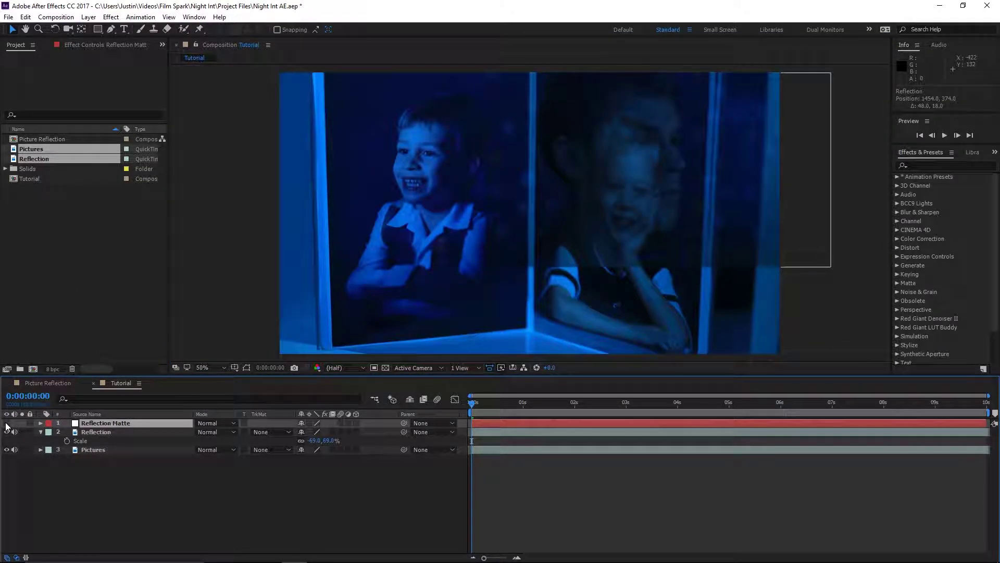
- Start a Pen mask on Reflection Matte along the right-hand picture's inner left edge and bottom edge, extending just below the frame
{"action": "left_click", "coordinate": [112, 30]}
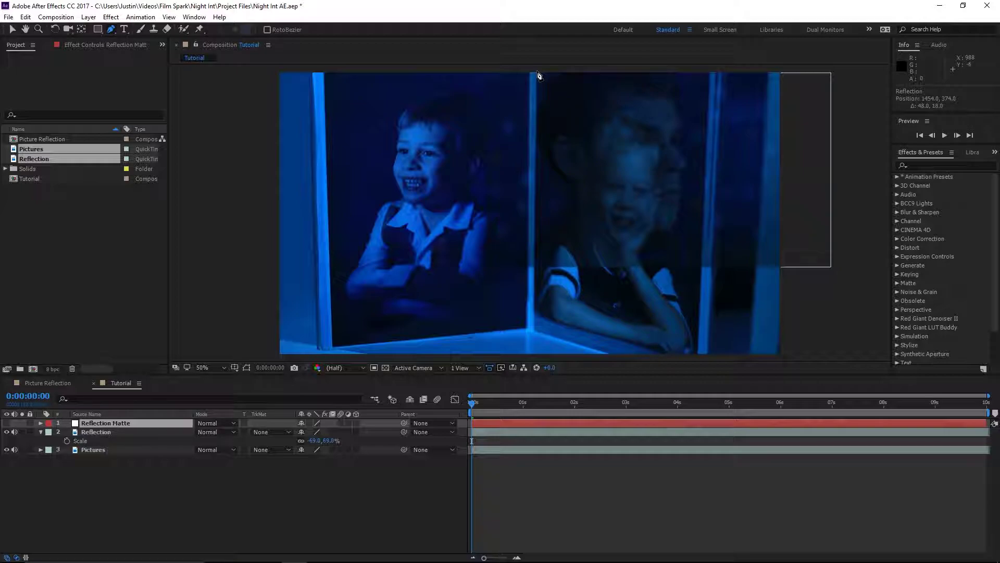
{"action": "scroll", "coordinate": [539, 75], "scroll_direction": "up", "scroll_amount": 2}
{"action": "left_click_drag", "start_coordinate": [555, 110], "coordinate": [533, 311]}
{"action": "left_click_drag", "start_coordinate": [509, 134], "coordinate": [473, 333]}
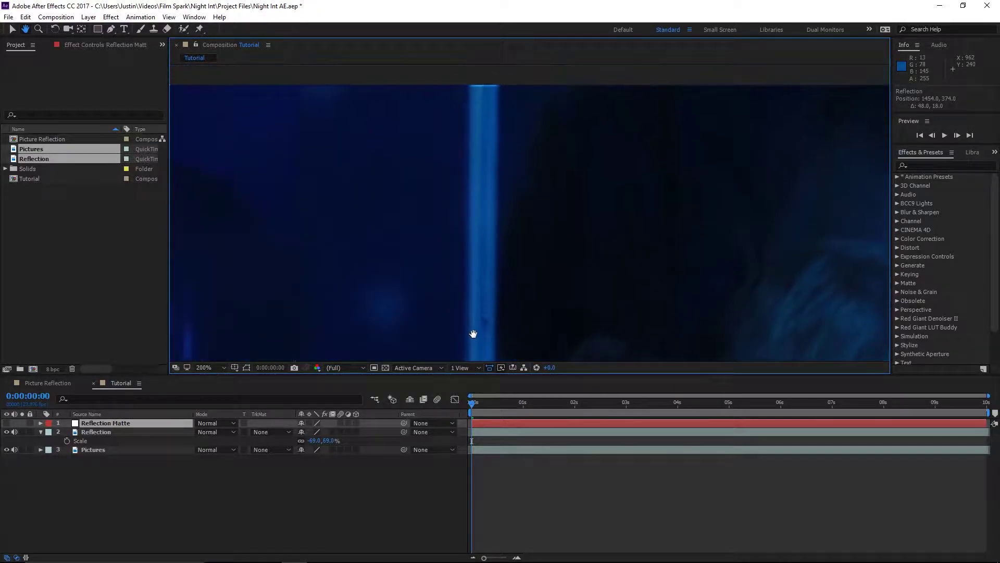
{"action": "key", "text": "g"}
{"action": "left_click", "coordinate": [494, 130]}
{"action": "key", "text": "comma"}
{"action": "key", "text": "h"}
{"action": "left_click_drag", "start_coordinate": [513, 194], "coordinate": [537, 152]}
{"action": "key", "text": "g"}
{"action": "left_click", "coordinate": [485, 253]}
{"action": "left_click", "coordinate": [698, 315]}
{"action": "left_click", "coordinate": [810, 313]}
- Continue the mask up the right-hand picture's right edge to above the frame and close it at the starting vertex
{"action": "key", "text": "h"}
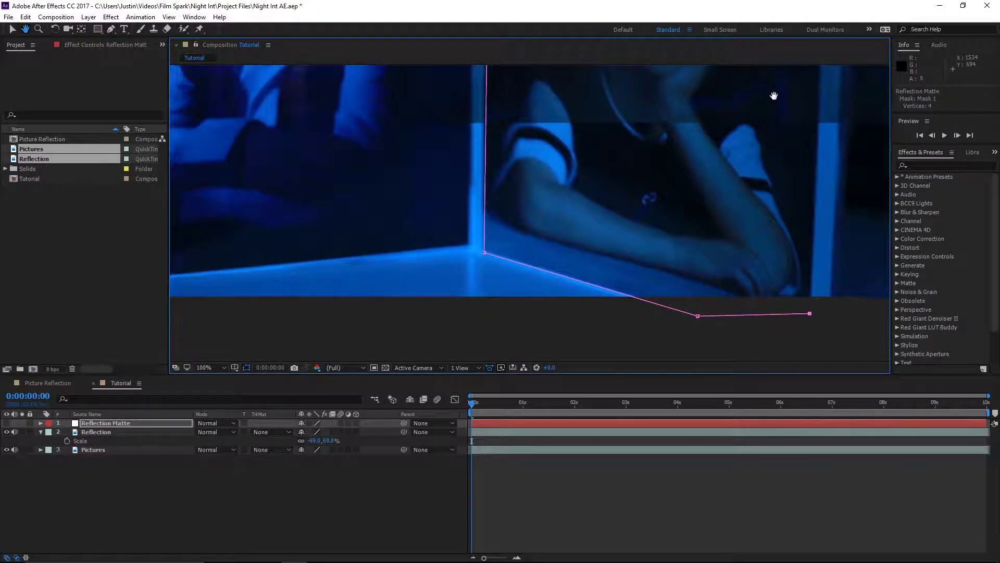
{"action": "left_click_drag", "start_coordinate": [774, 95], "coordinate": [708, 323]}
{"action": "left_click_drag", "start_coordinate": [697, 110], "coordinate": [627, 324]}
{"action": "key", "text": "g"}
{"action": "left_click", "coordinate": [701, 147]}
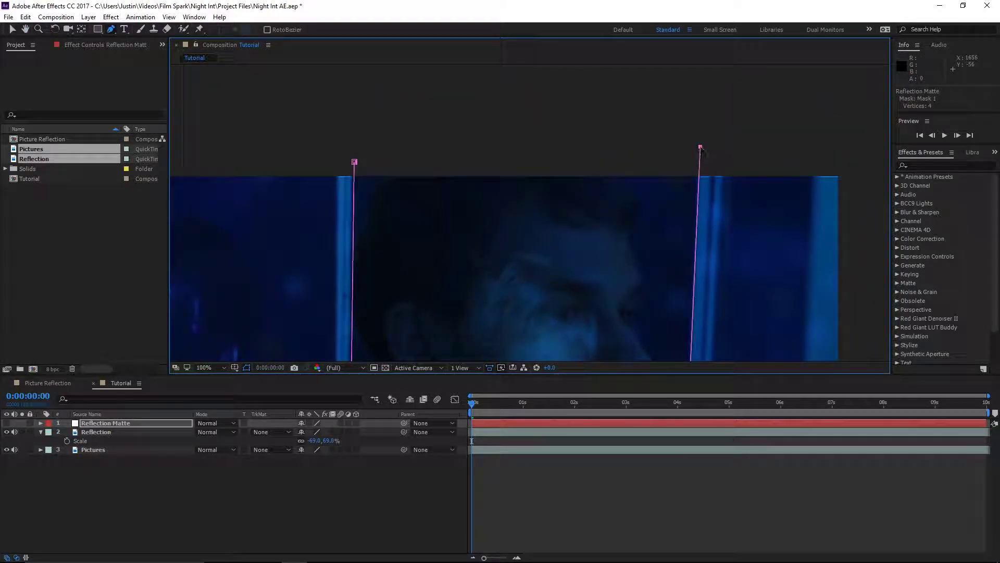
{"action": "left_click", "coordinate": [355, 162]}
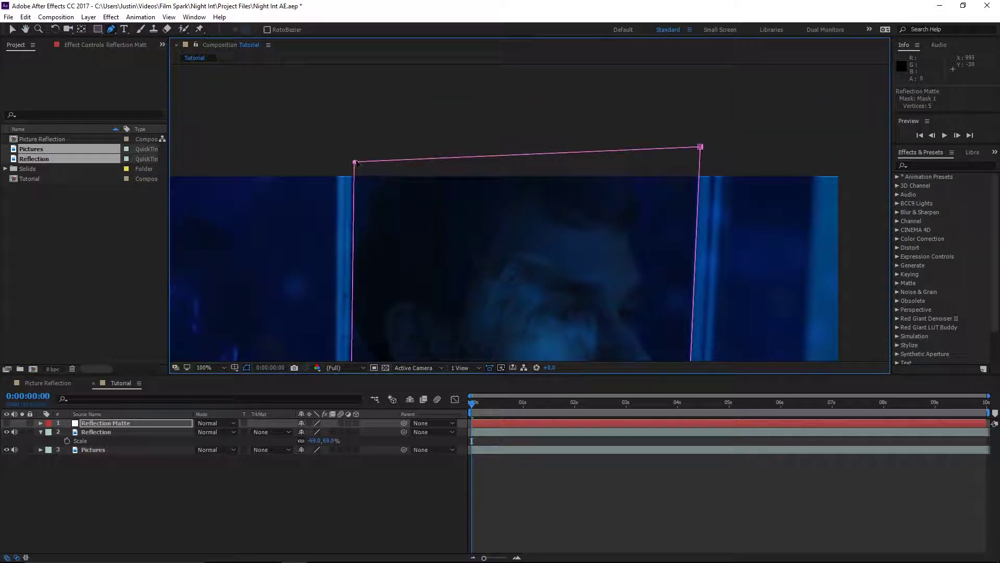
- Nudge the mask's upper-left and lower-left vertices to fit the picture's edge, with the lower one at about 976, 993
{"action": "key", "text": "space"}
{"action": "left_click_drag", "start_coordinate": [357, 163], "coordinate": [529, 107]}
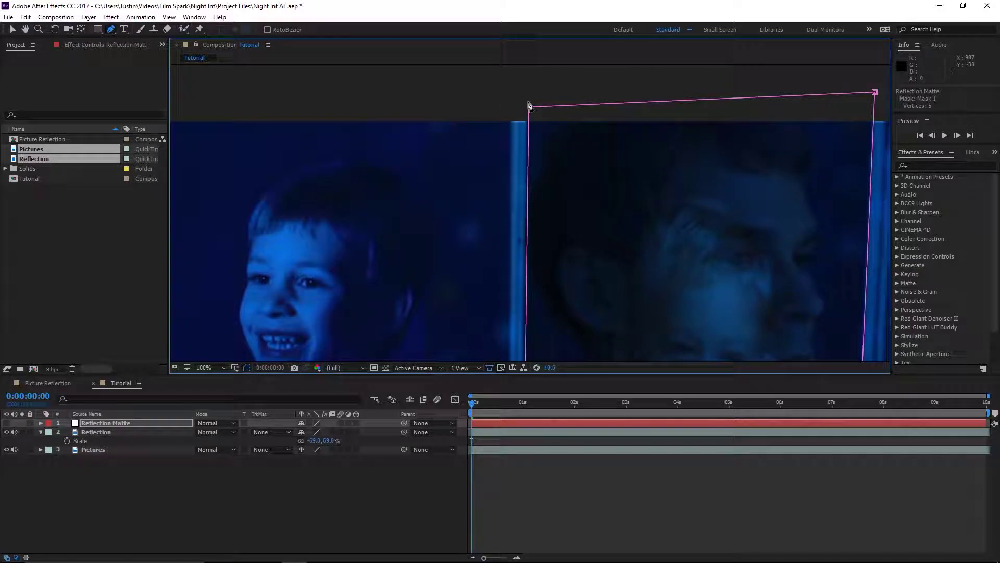
{"action": "left_click", "coordinate": [528, 107]}
{"action": "left_click_drag", "start_coordinate": [528, 108], "coordinate": [527, 108]}
{"action": "key", "text": "space"}
{"action": "left_click_drag", "start_coordinate": [511, 255], "coordinate": [487, 26]}
{"action": "left_click_drag", "start_coordinate": [513, 210], "coordinate": [510, 86]}
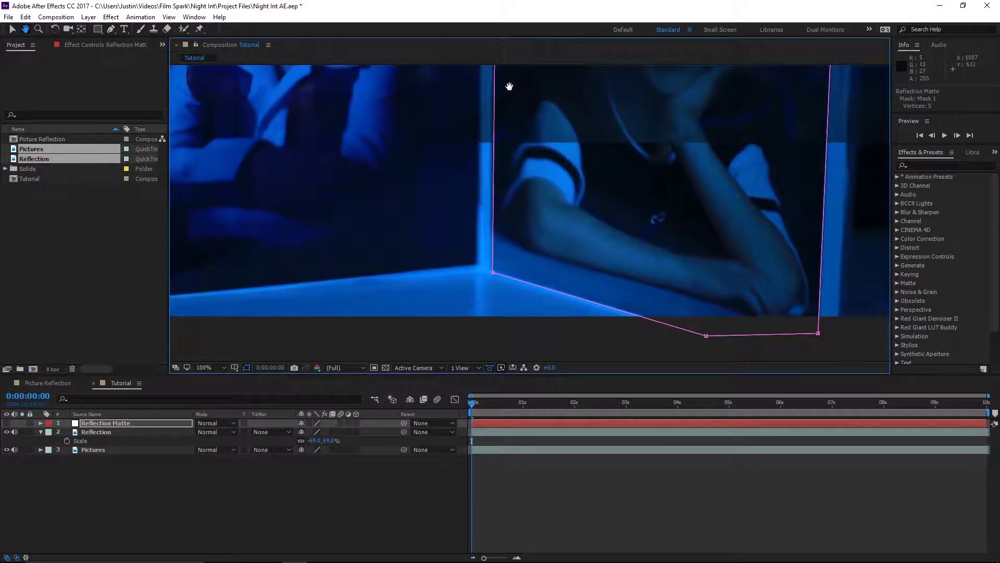
{"action": "left_click_drag", "start_coordinate": [493, 271], "coordinate": [492, 270]}
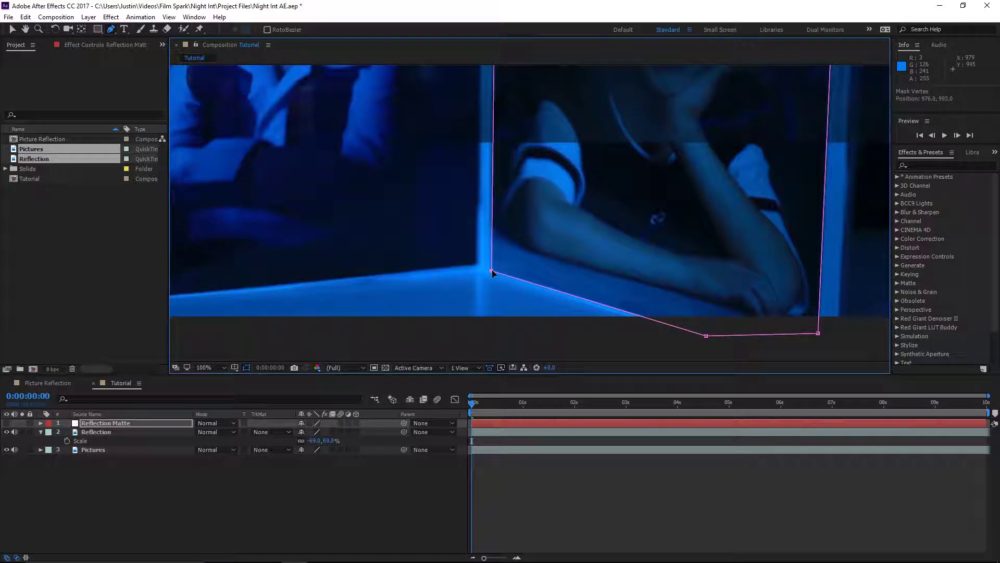
{"action": "key", "text": "space"}
{"action": "left_click_drag", "start_coordinate": [715, 297], "coordinate": [565, 297]}
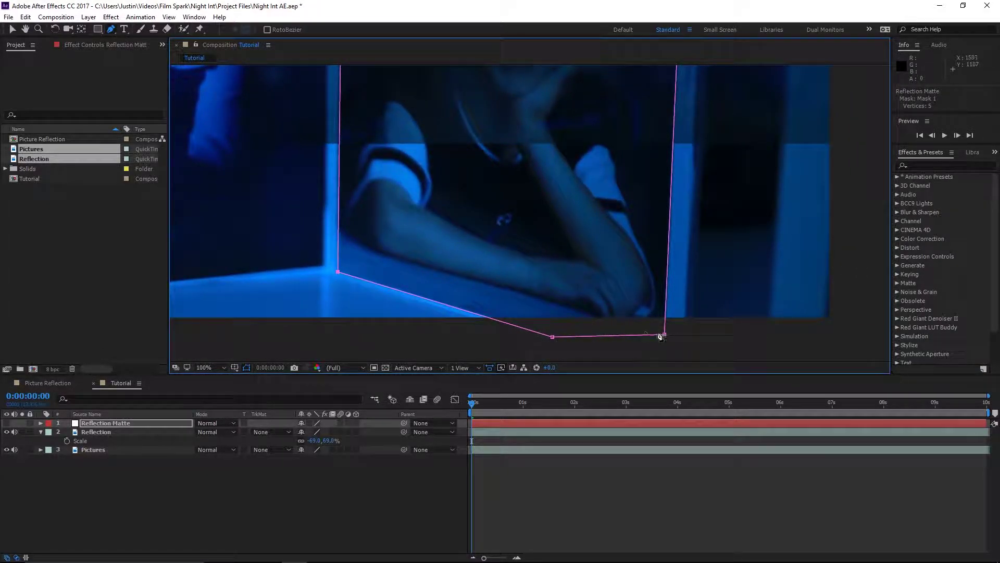
{"action": "scroll", "coordinate": [636, 201], "scroll_direction": "down", "scroll_amount": 2}
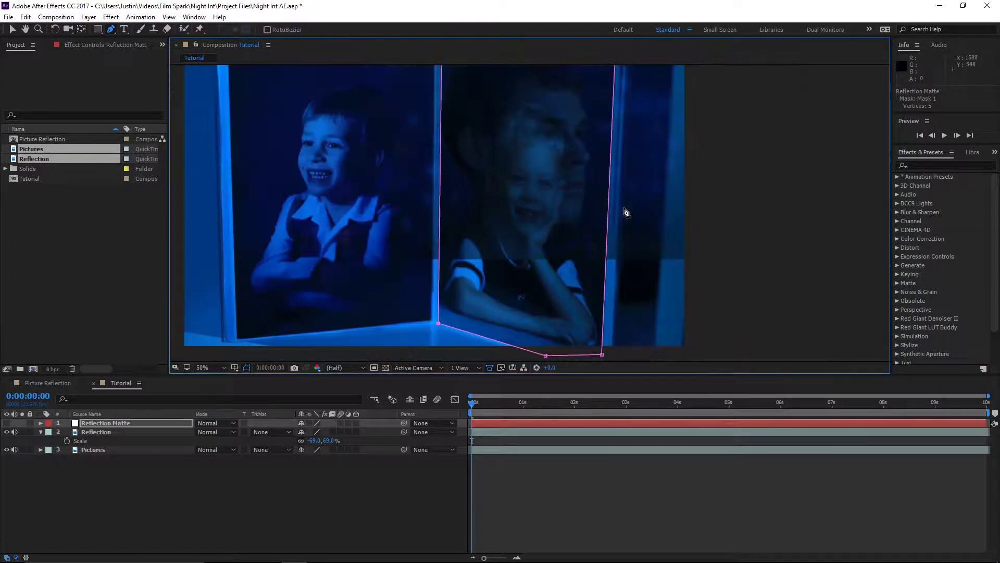
{"action": "key", "text": "space"}
{"action": "left_click_drag", "start_coordinate": [530, 286], "coordinate": [608, 240]}
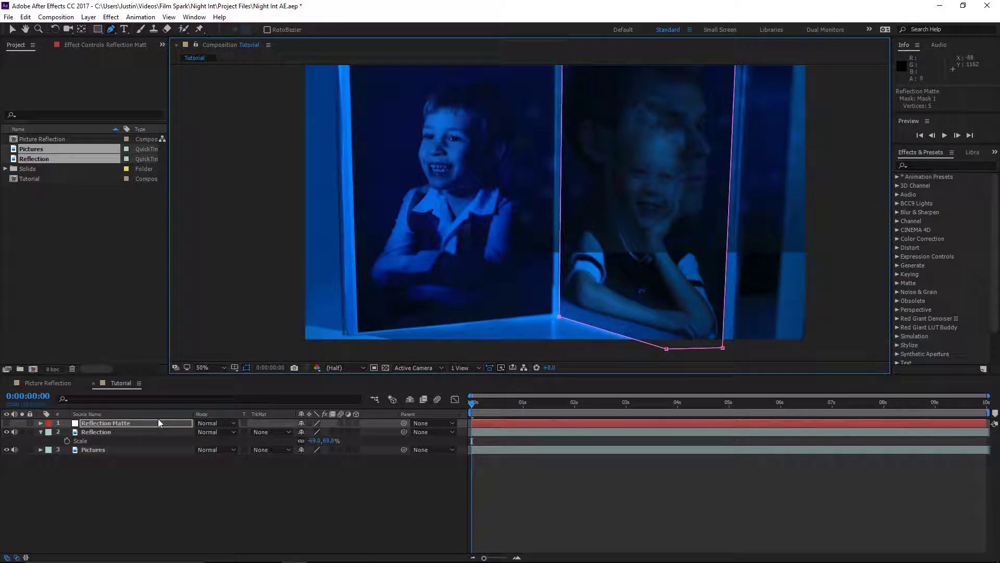
- Set the Mask Feather of Mask 1 on Reflection Matte to 10 pixels
{"action": "left_click", "coordinate": [104, 422]}
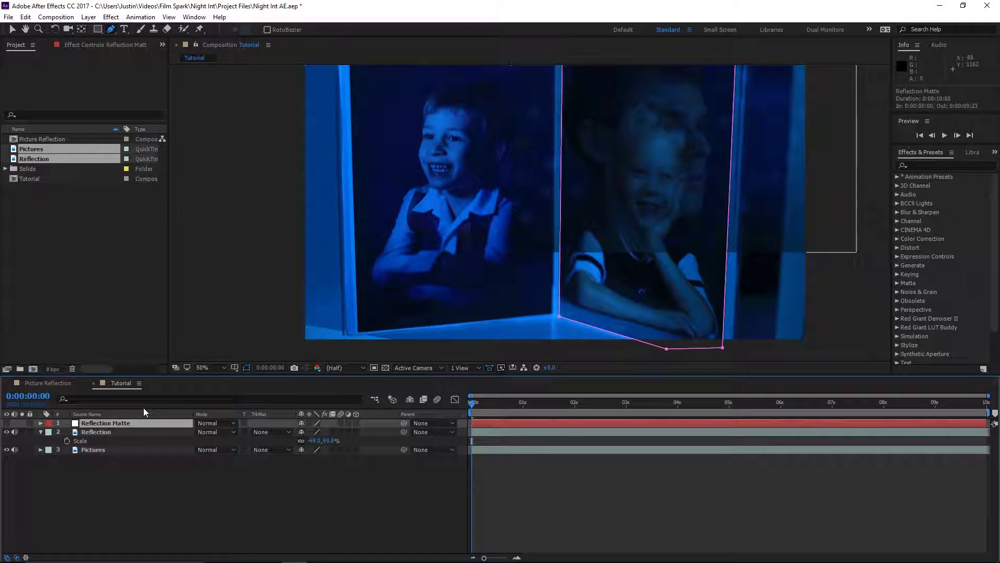
{"action": "key", "text": "f"}
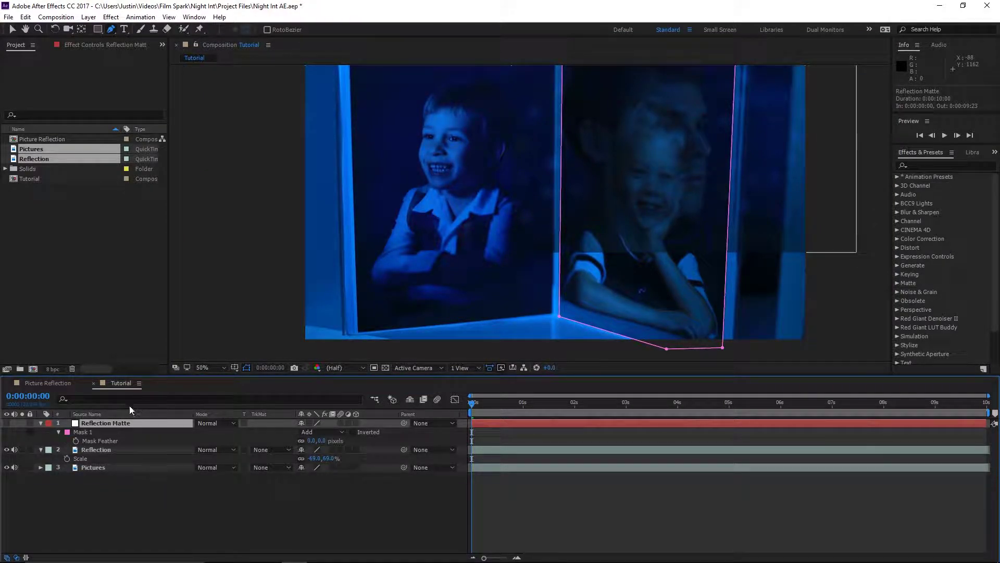
{"action": "left_click", "coordinate": [108, 441]}
{"action": "left_click", "coordinate": [319, 441]}
{"action": "type", "text": "10"}
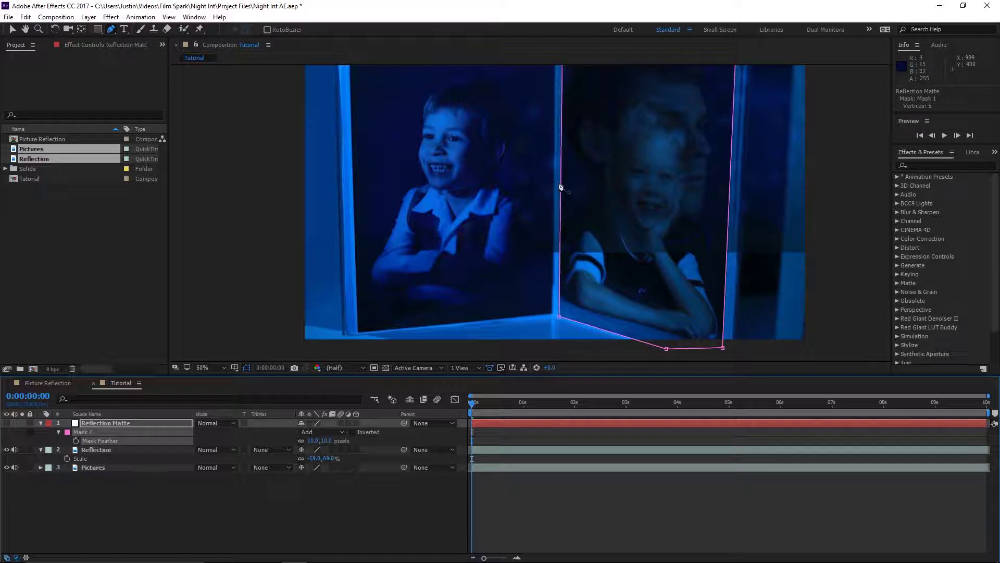
{"action": "left_click", "coordinate": [570, 61]}
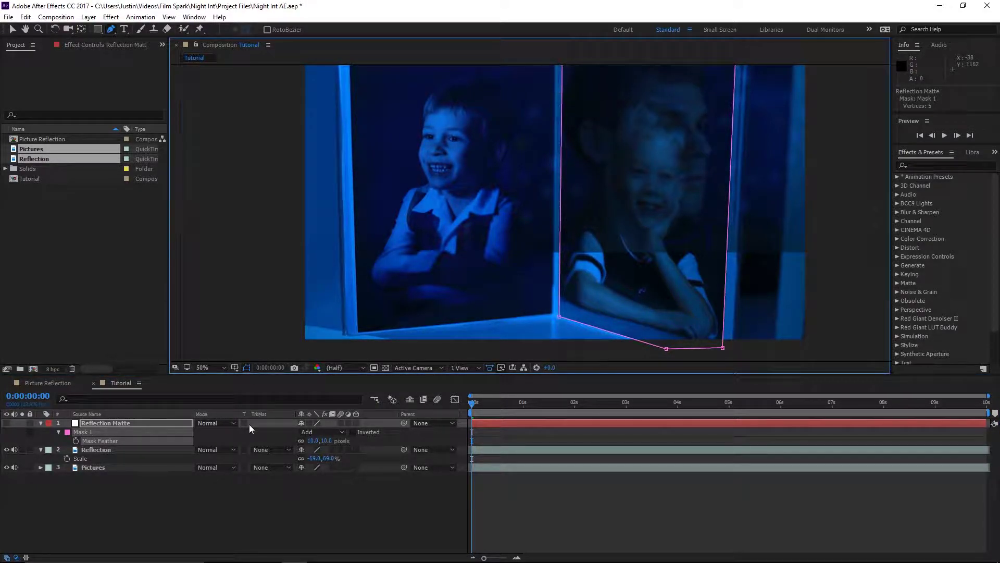
- Set the Reflection layer's track matte to Alpha Matte "Reflection Matte"
{"action": "left_click", "coordinate": [185, 448]}
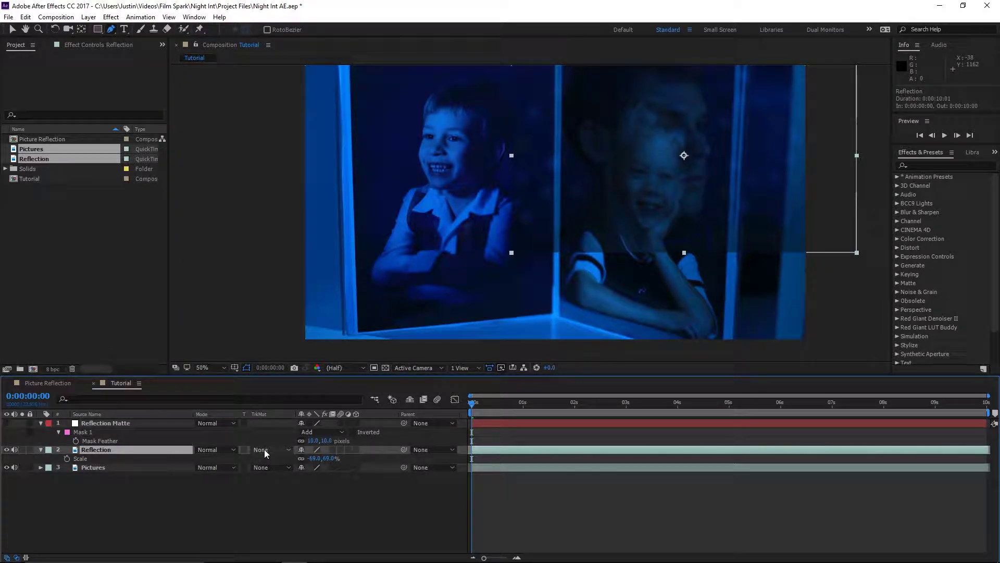
{"action": "left_click", "coordinate": [287, 449]}
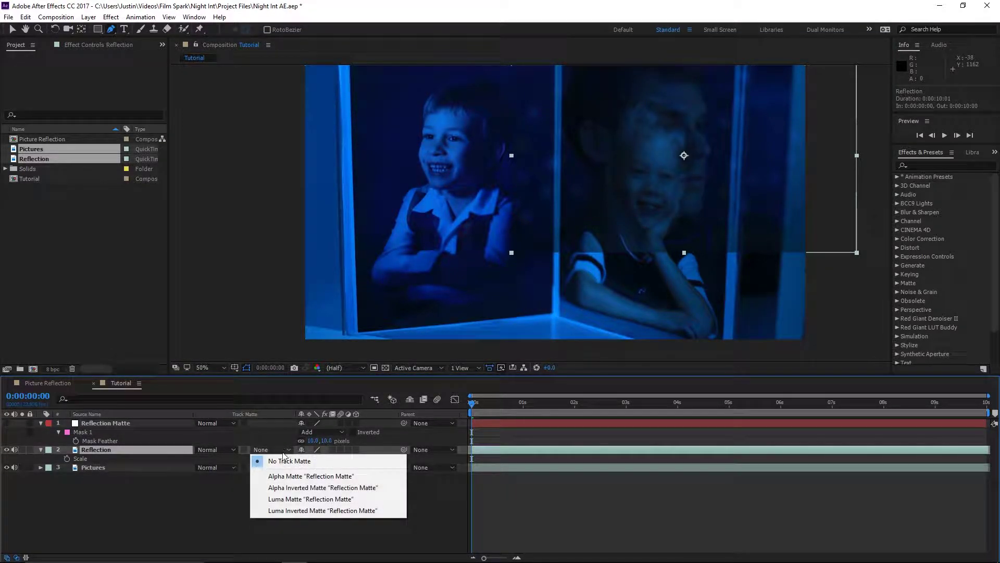
{"action": "left_click", "coordinate": [315, 478]}
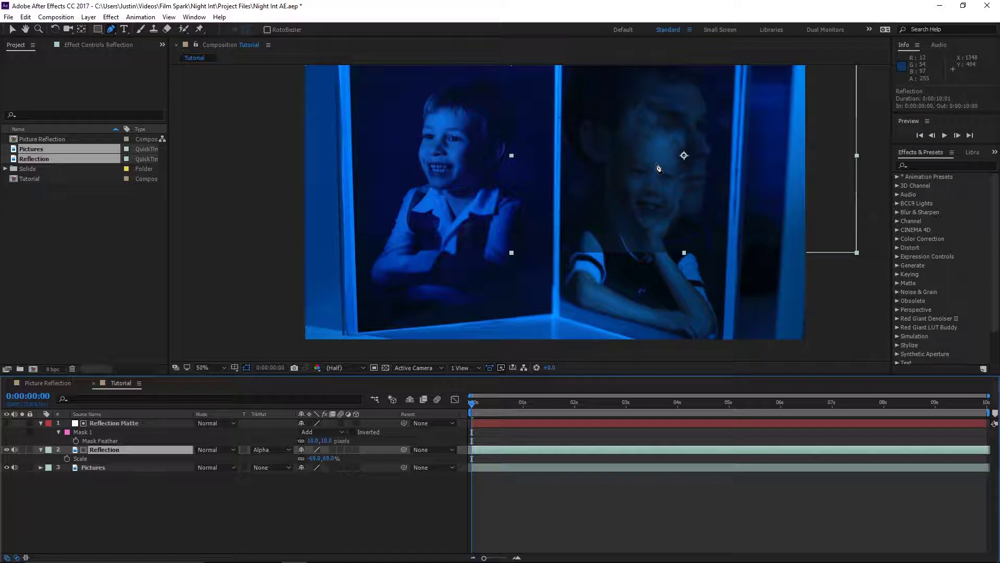
- Move the Reflection layer slightly up and to the right with the Selection tool, to about 1478, 358
{"action": "key", "text": "v"}
{"action": "mouse_move", "coordinate": [660, 146]}
{"action": "left_mouse_down"}
{"action": "mouse_move", "coordinate": [654, 140]}
{"action": "mouse_move", "coordinate": [667, 142]}
{"action": "left_mouse_up"}
{"action": "key", "text": "Return"}
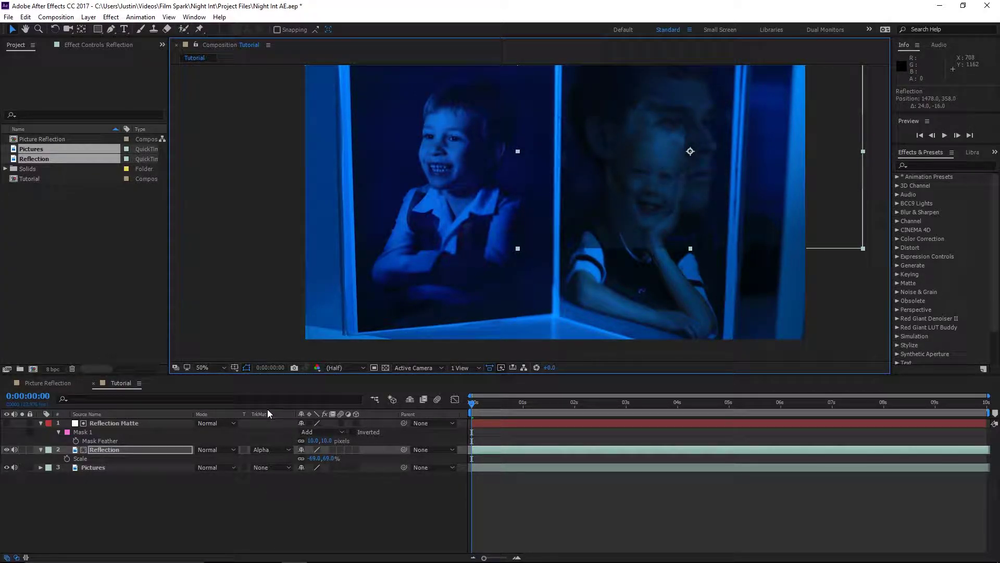
{"action": "right_click", "coordinate": [445, 411]}
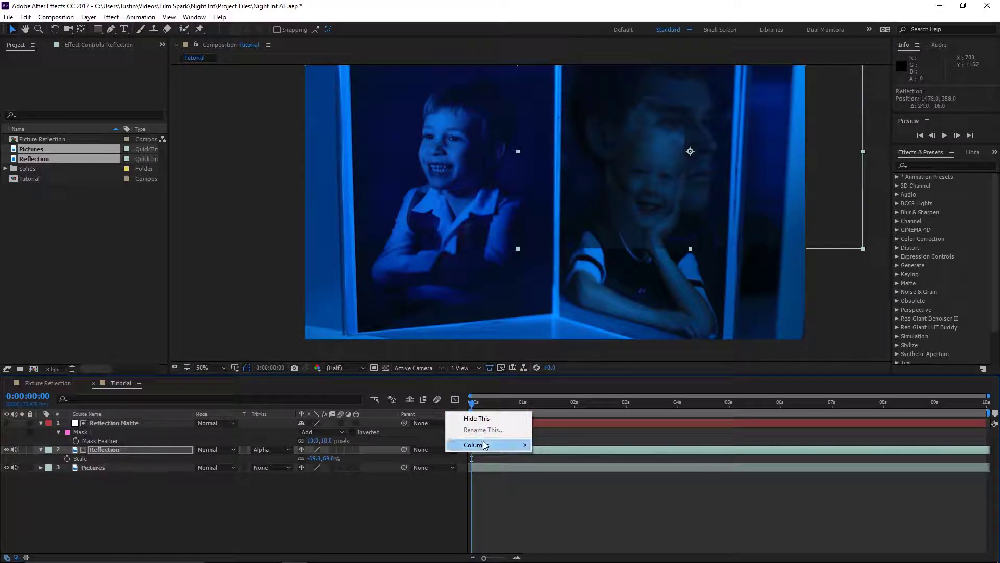
{"action": "mouse_move", "coordinate": [484, 446]}
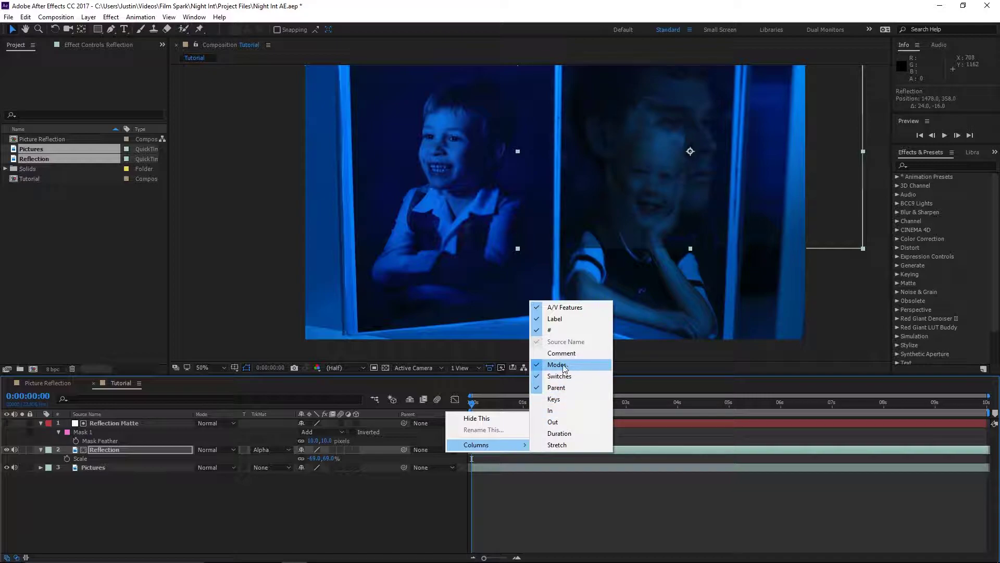
{"action": "left_click", "coordinate": [368, 498]}
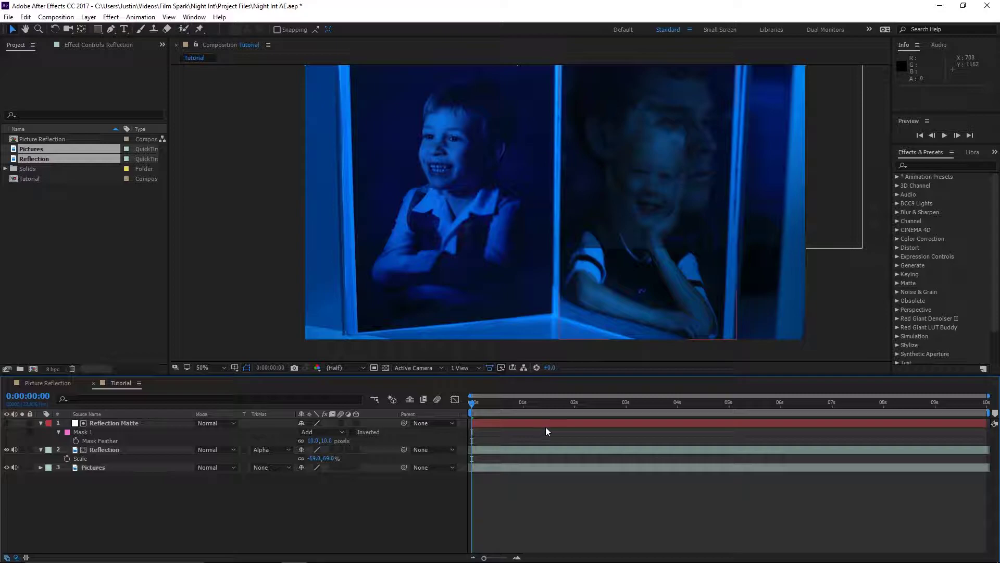
- Move the Reflection layer to about 1498, 398 and apply the VC Reflect effect to it
{"action": "mouse_move", "coordinate": [668, 225]}
{"action": "left_mouse_down"}
{"action": "mouse_move", "coordinate": [629, 233]}
{"action": "mouse_move", "coordinate": [672, 240]}
{"action": "left_mouse_up"}
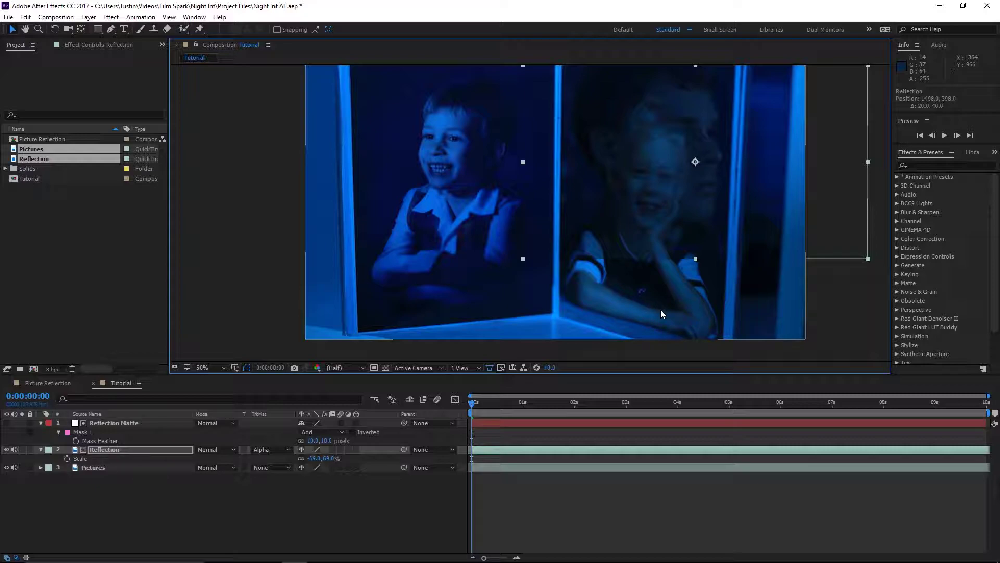
{"action": "left_click", "coordinate": [111, 16]}
{"action": "mouse_move", "coordinate": [193, 342]}
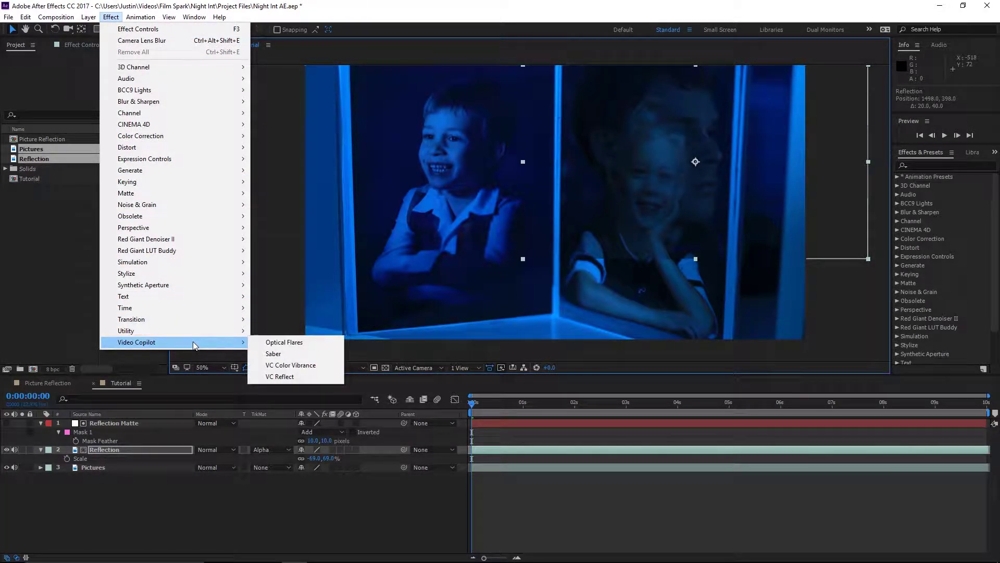
{"action": "left_click", "coordinate": [292, 381]}
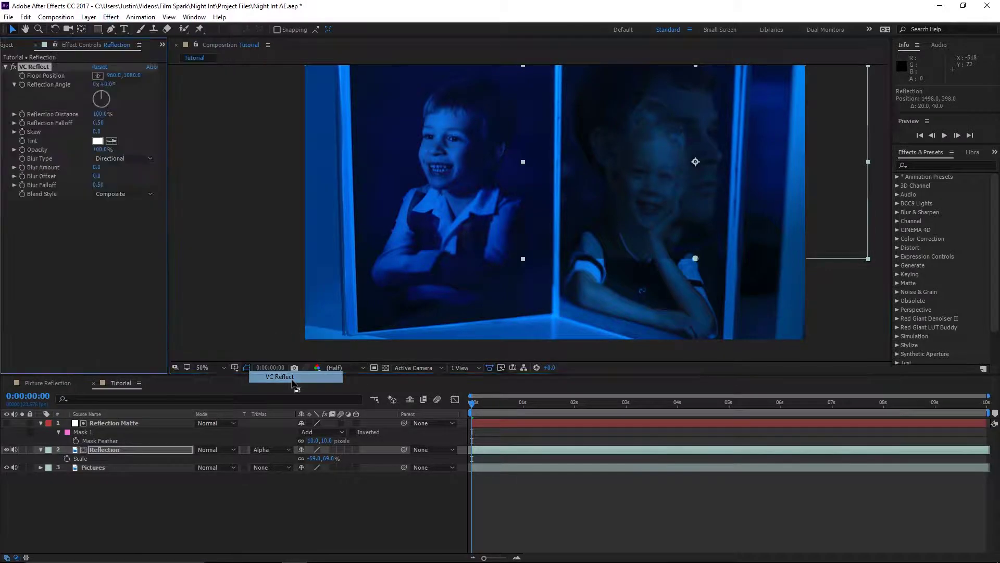
- Solo the Reflection layer, scrub to about 0:00:04:12 to check the reflected footage, and unsolo it
{"action": "left_click", "coordinate": [22, 449]}
{"action": "left_click_drag", "start_coordinate": [556, 410], "coordinate": [704, 412]}
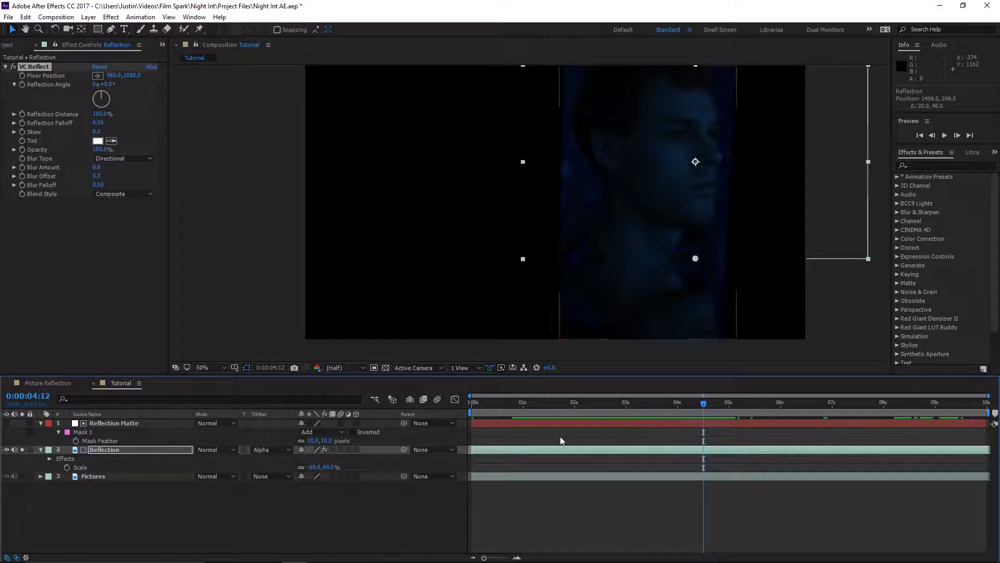
{"action": "left_click", "coordinate": [21, 449]}
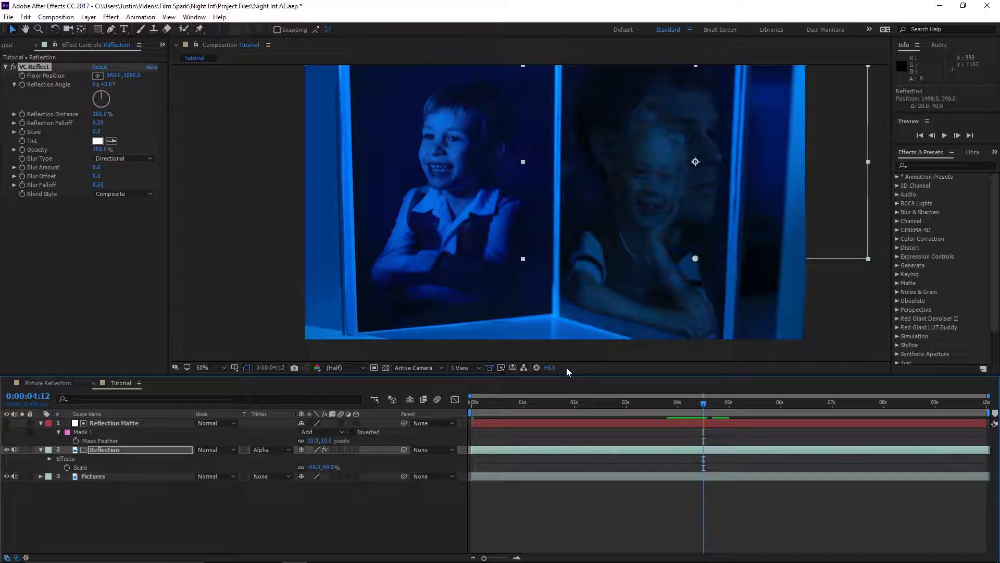
- Apply the Camera Lens Blur effect to the Reflection layer
{"action": "left_click", "coordinate": [104, 449]}
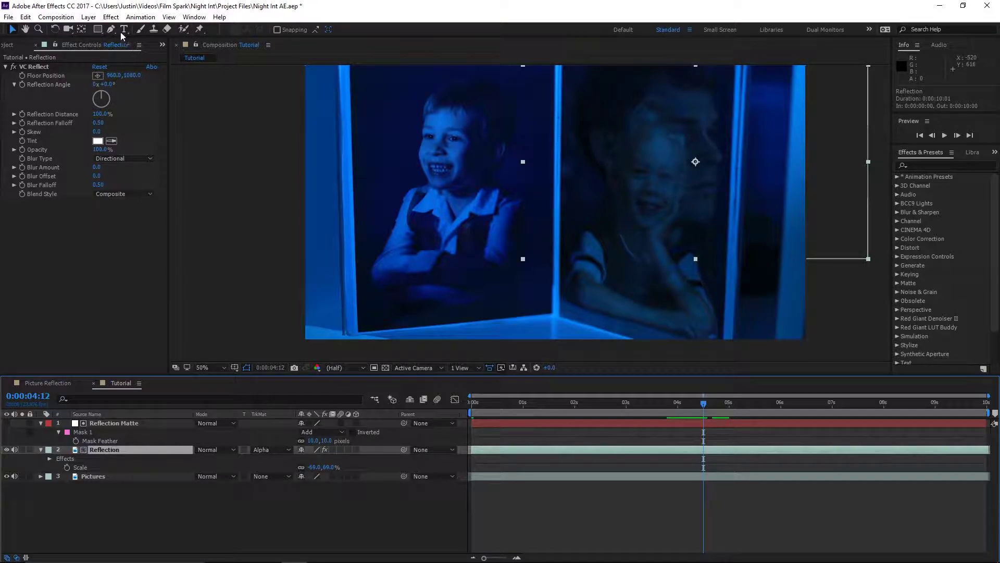
{"action": "left_click", "coordinate": [112, 17]}
{"action": "mouse_move", "coordinate": [228, 102]}
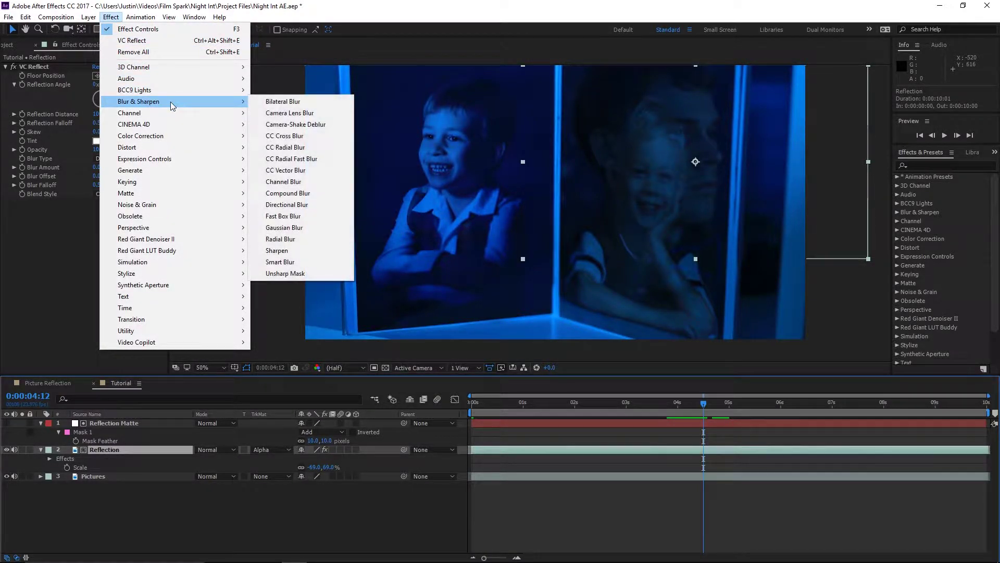
{"action": "left_click", "coordinate": [318, 112]}
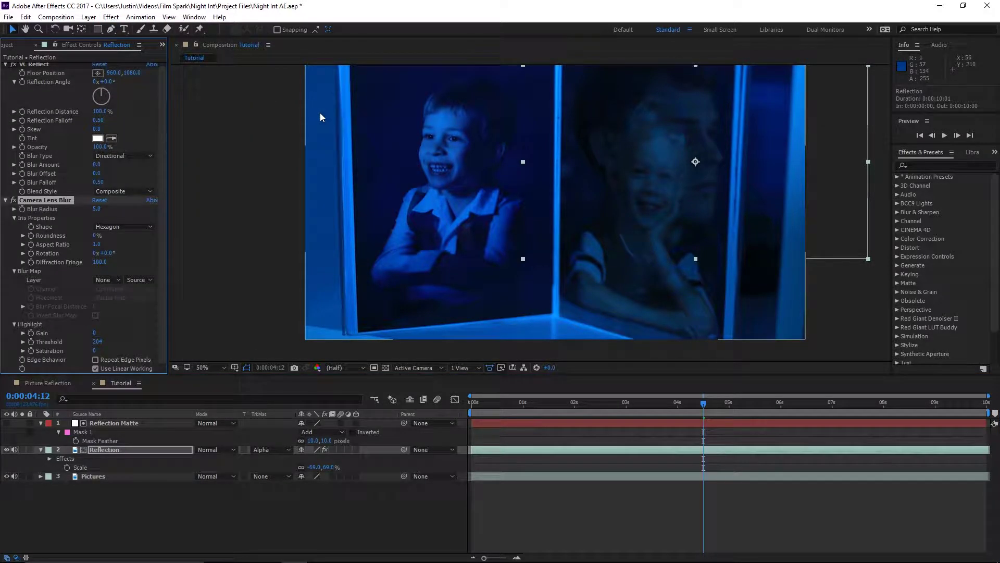
- Keyframe the Reflection layer's Camera Lens Blur radius at 0 at 0:00:08:05, with the VC Reflect settings collapsed
{"action": "left_click_drag", "start_coordinate": [707, 405], "coordinate": [896, 434]}
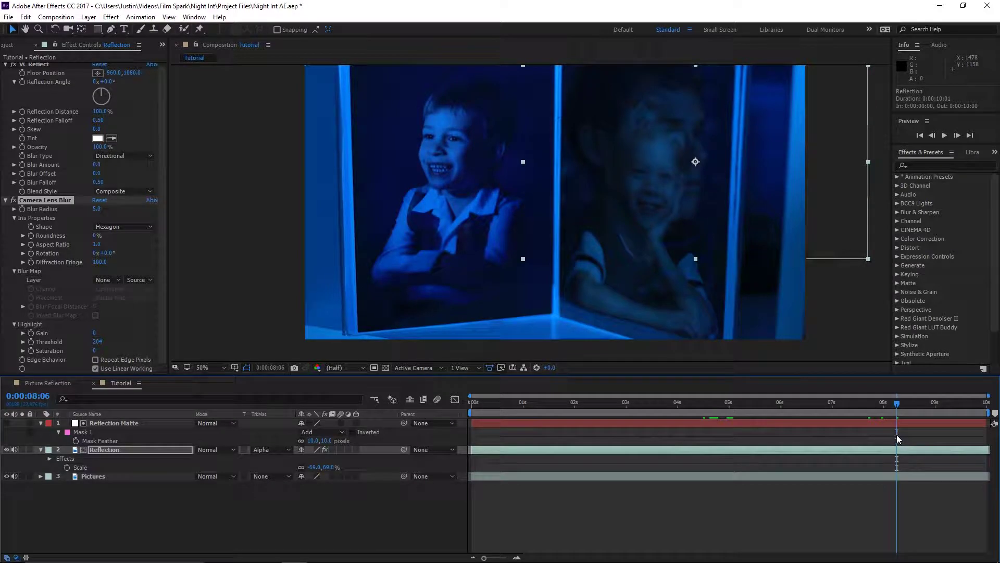
{"action": "left_click", "coordinate": [896, 401]}
{"action": "left_click", "coordinate": [4, 67]}
{"action": "left_click", "coordinate": [5, 66]}
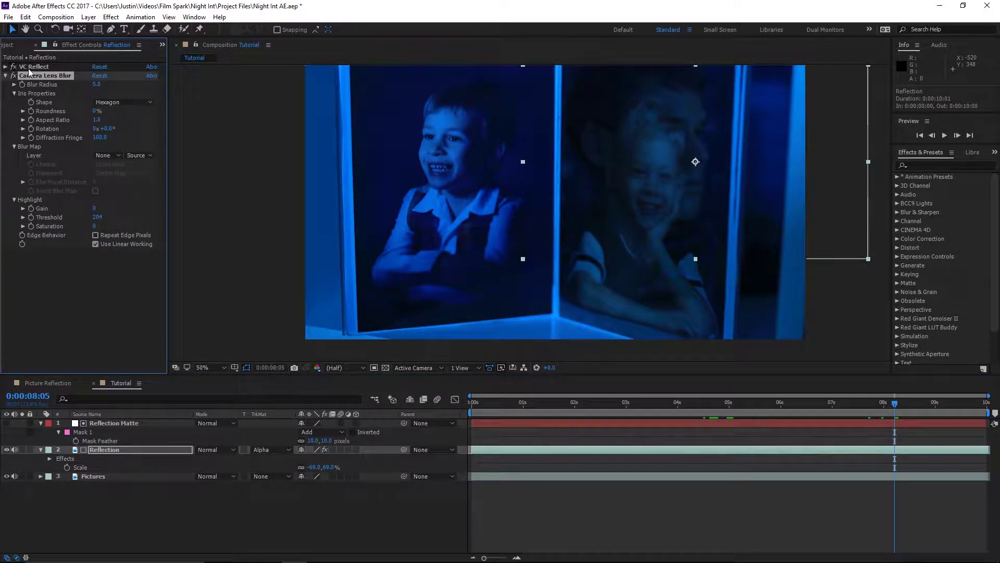
{"action": "left_click", "coordinate": [97, 85]}
{"action": "type", "text": "0"}
{"action": "key", "text": "Return"}
- Keyframe Reflection's Blur Radius at 48 at 0:00:06:12 and apply Easy Ease to both blur keyframes
{"action": "left_click_drag", "start_coordinate": [896, 402], "coordinate": [808, 411]}
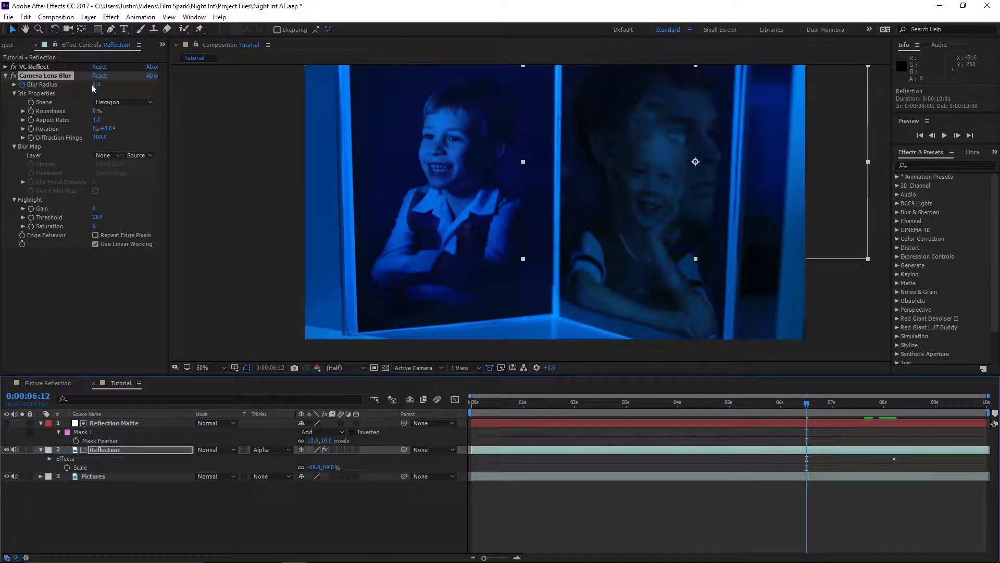
{"action": "left_click_drag", "start_coordinate": [95, 84], "coordinate": [124, 89]}
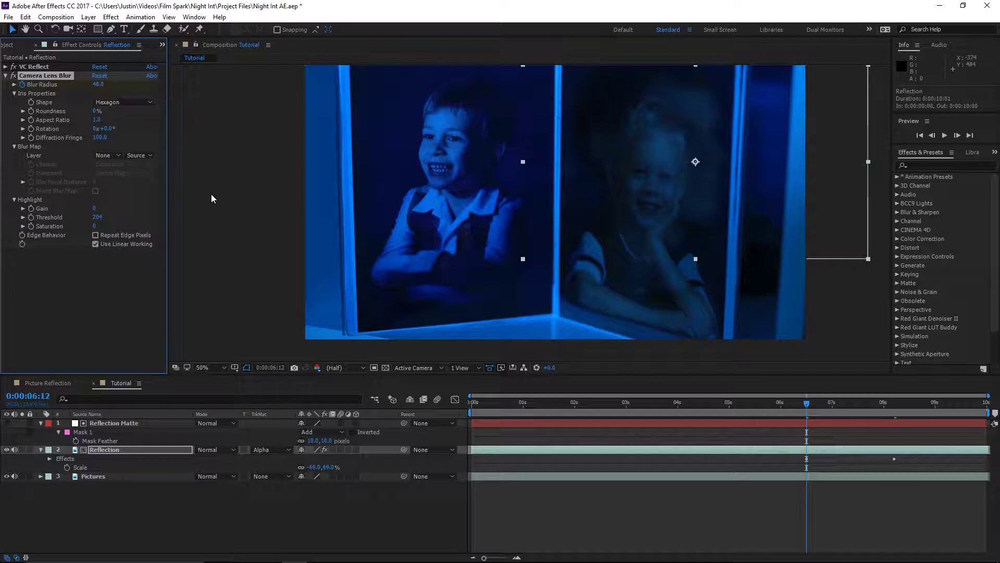
{"action": "left_click", "coordinate": [108, 450]}
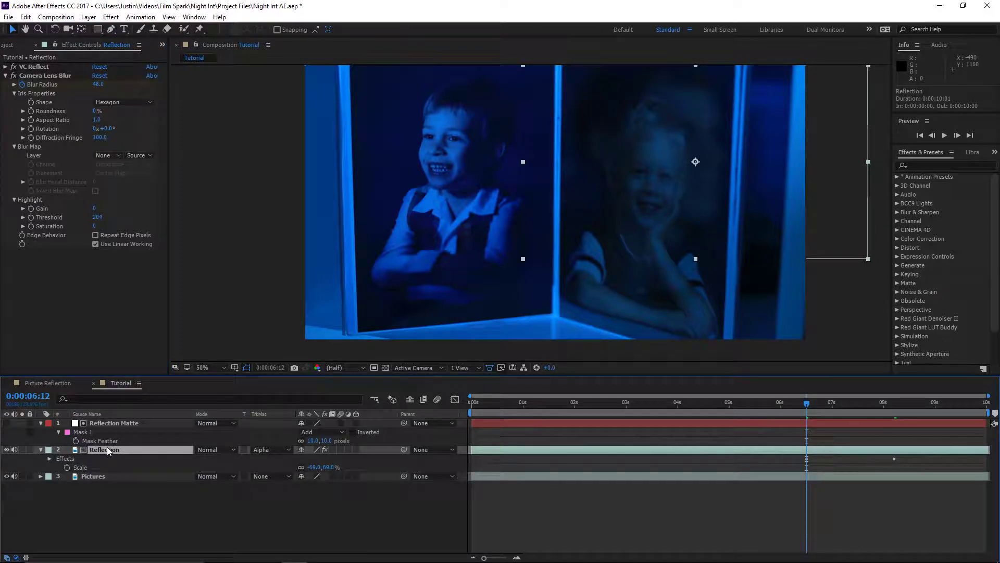
{"action": "key", "text": "u"}
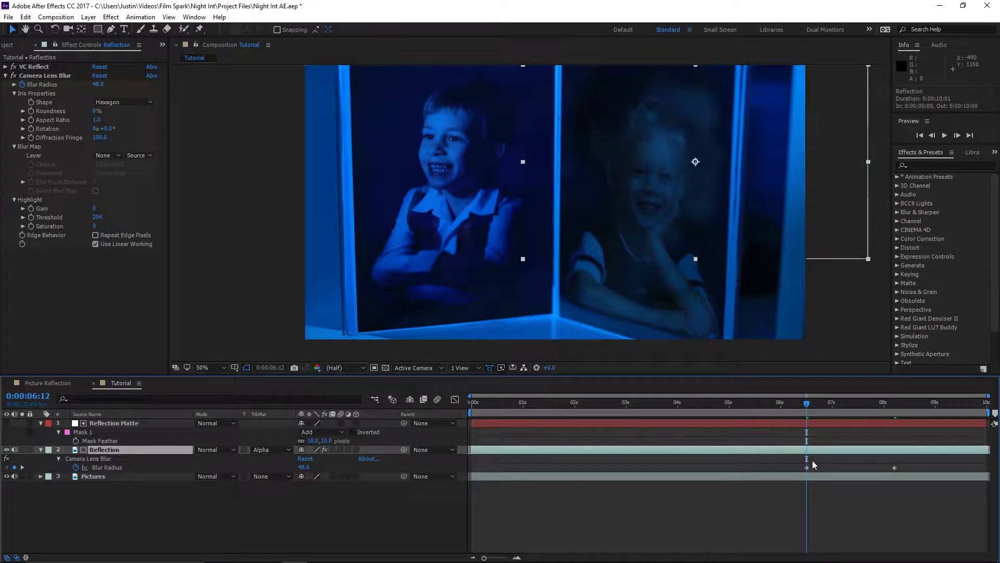
{"action": "left_click_drag", "start_coordinate": [790, 457], "coordinate": [920, 469]}
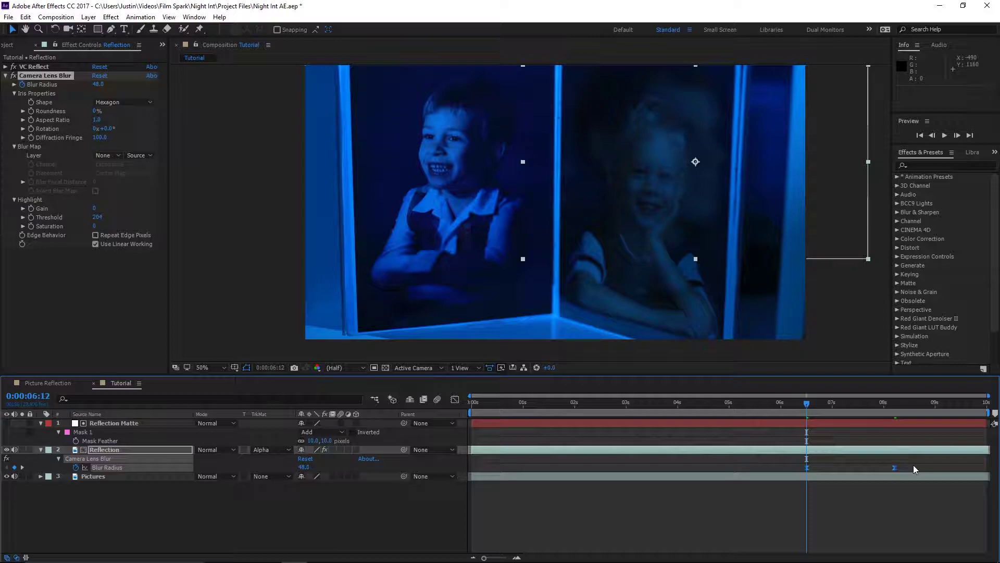
- Enable Repeat Edge Pixels in Reflection's Camera Lens Blur and copy the effect onto the Pictures layer
{"action": "left_click", "coordinate": [95, 237]}
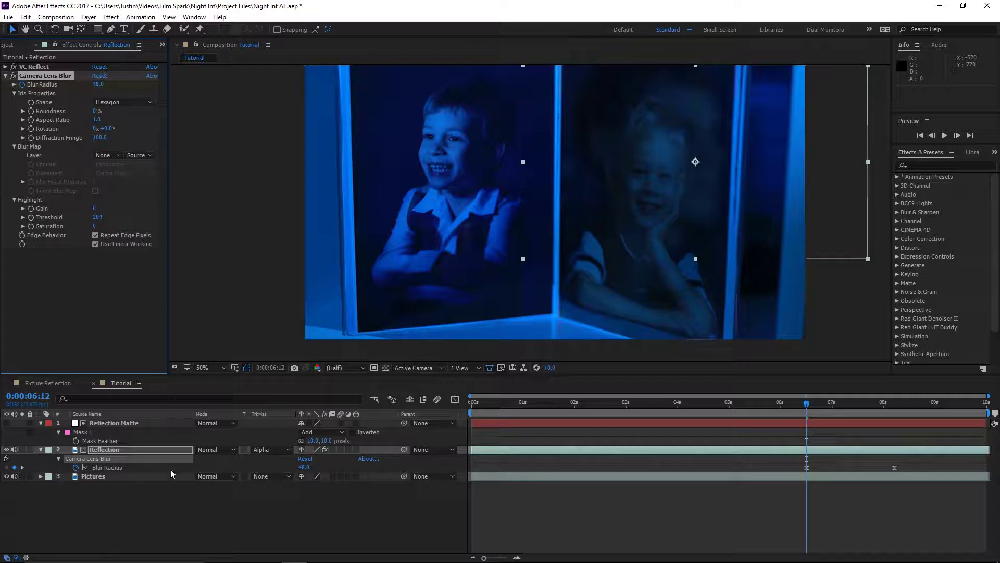
{"action": "left_click", "coordinate": [103, 477]}
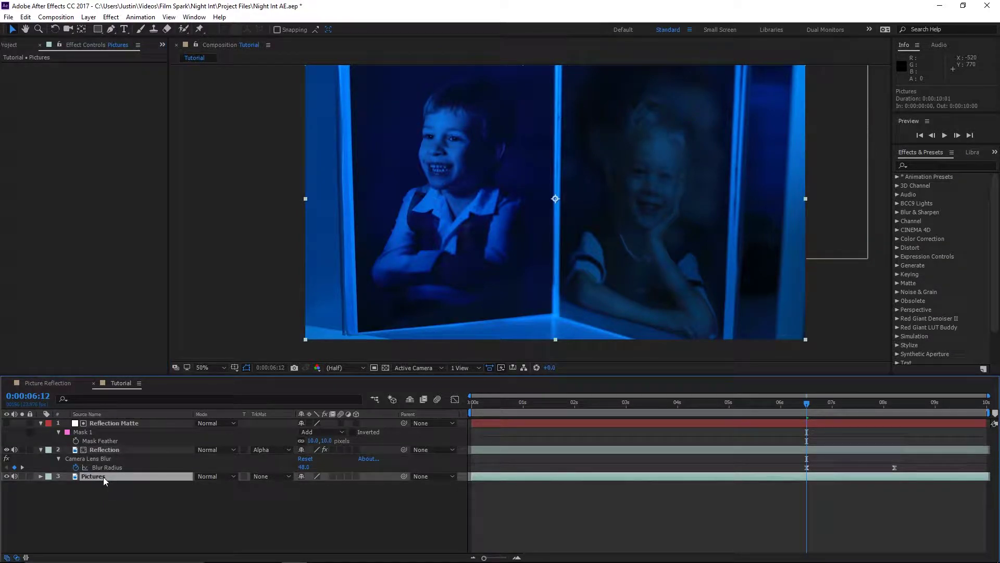
{"action": "key", "text": "ctrl+v"}
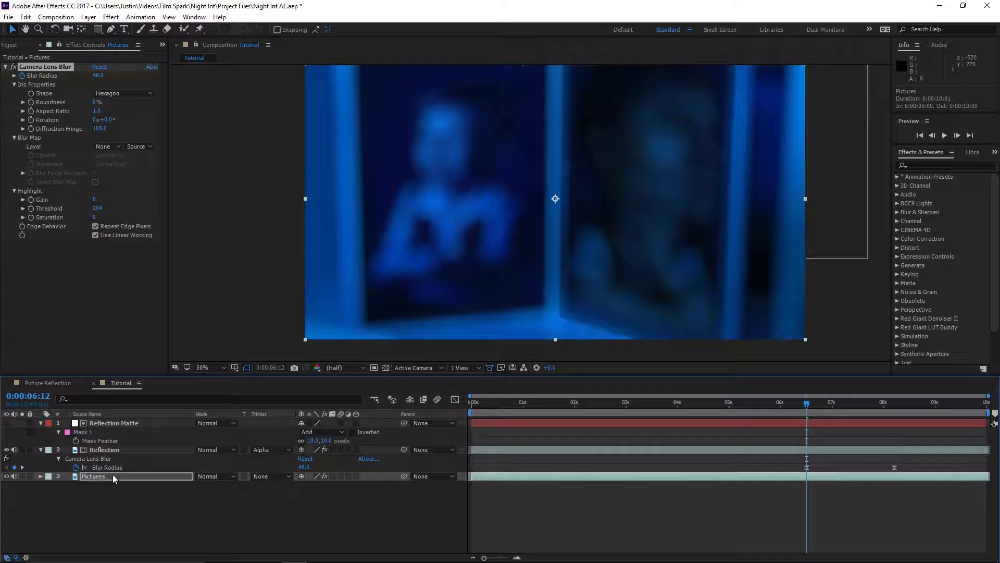
- Reveal the Pictures layer's Blur Radius keyframes and time-reverse both of them
{"action": "left_click", "coordinate": [100, 476]}
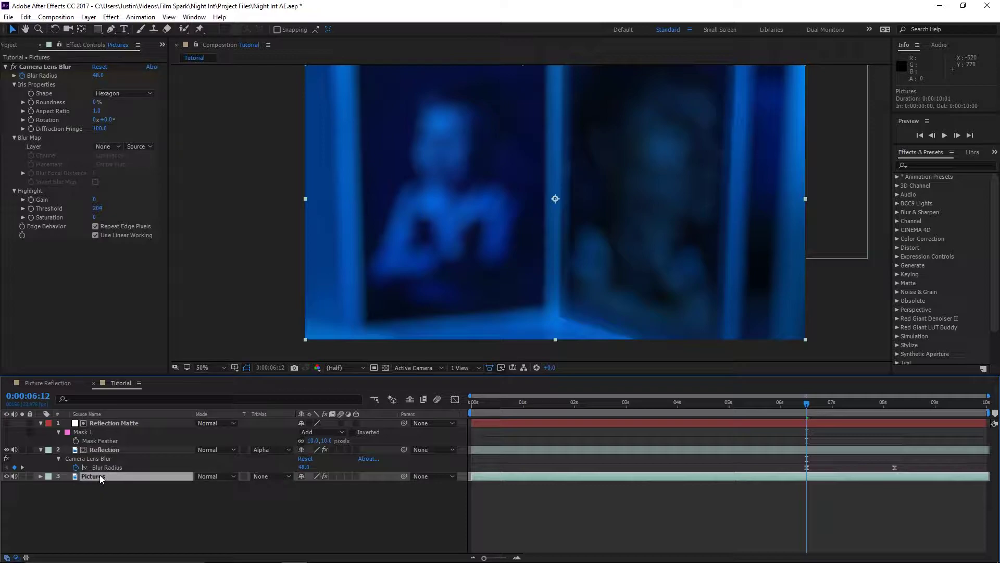
{"action": "key", "text": "u"}
{"action": "left_click_drag", "start_coordinate": [783, 488], "coordinate": [911, 499]}
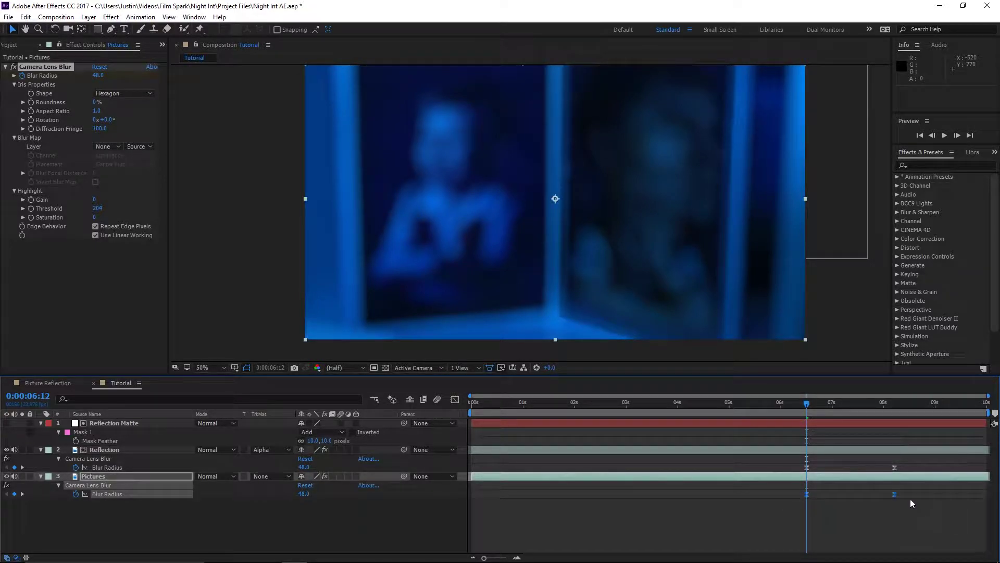
{"action": "right_click", "coordinate": [896, 495]}
{"action": "mouse_move", "coordinate": [917, 489]}
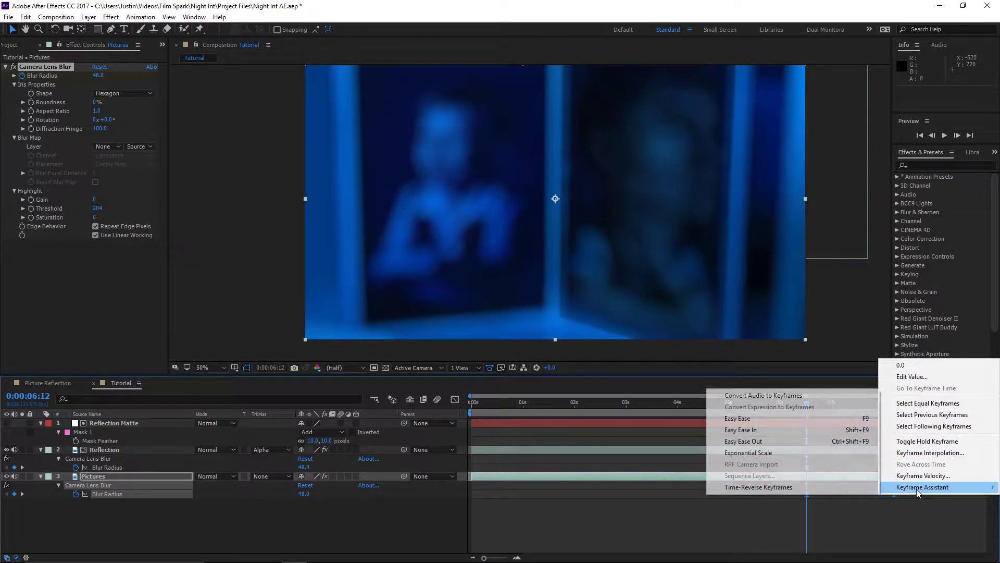
{"action": "left_click", "coordinate": [824, 486]}
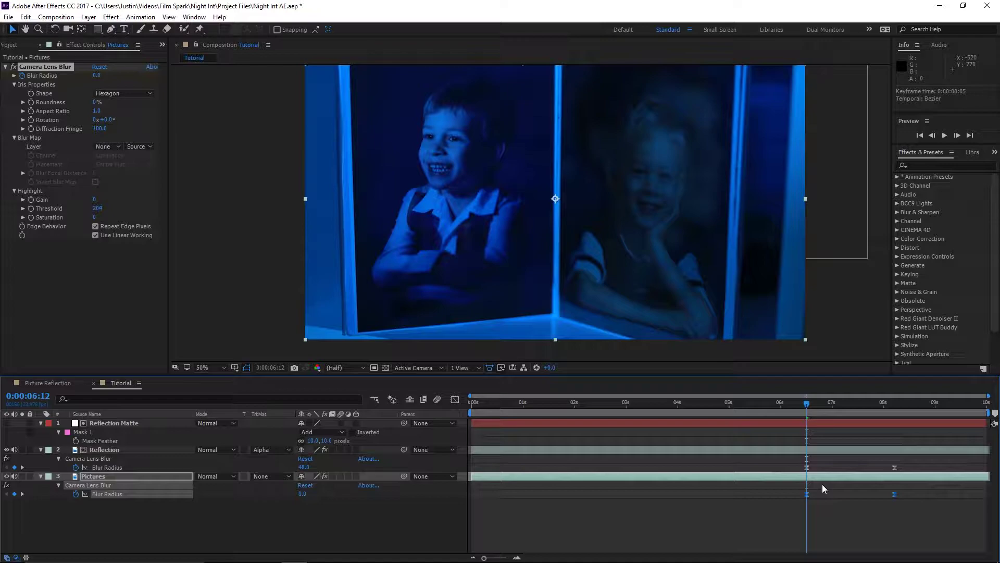
- Preview the focus shift between the picture and the reflection from about 0:00:05:17
{"action": "left_click_drag", "start_coordinate": [806, 403], "coordinate": [766, 404]}
{"action": "key", "text": "space"}
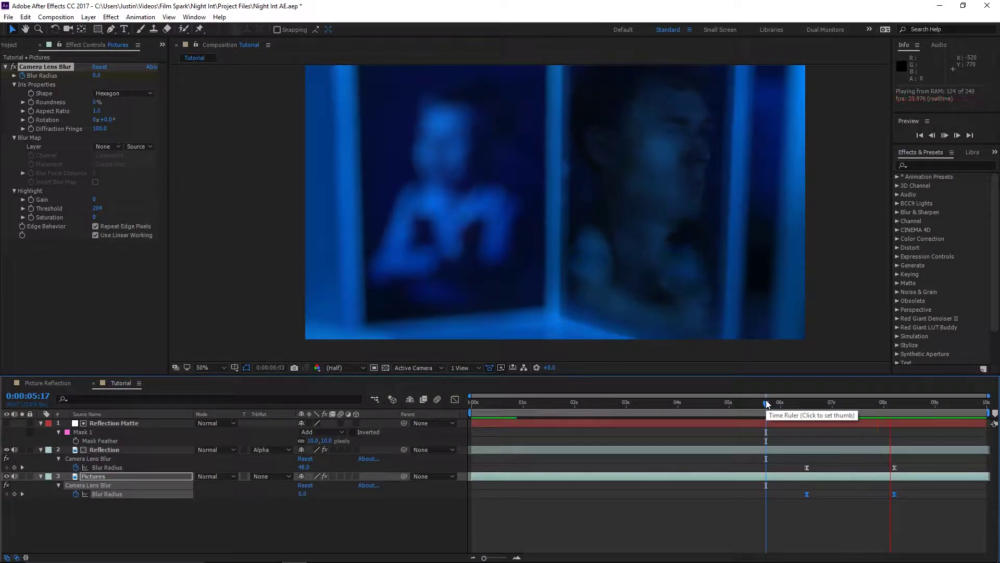
{"action": "key", "text": "space"}
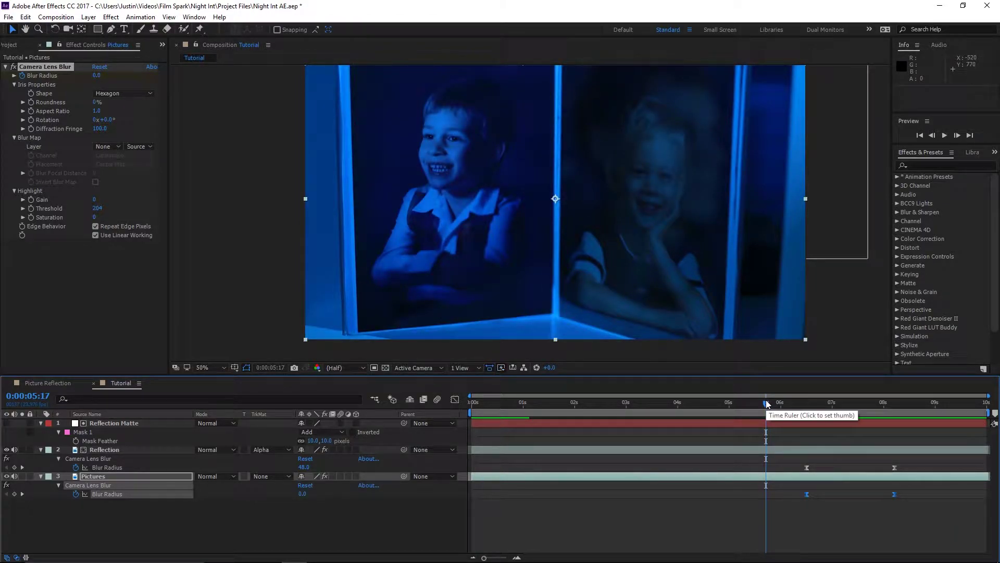
- Reveal the Reflection layer's Opacity and lower it to 31%
{"action": "left_click", "coordinate": [114, 449]}
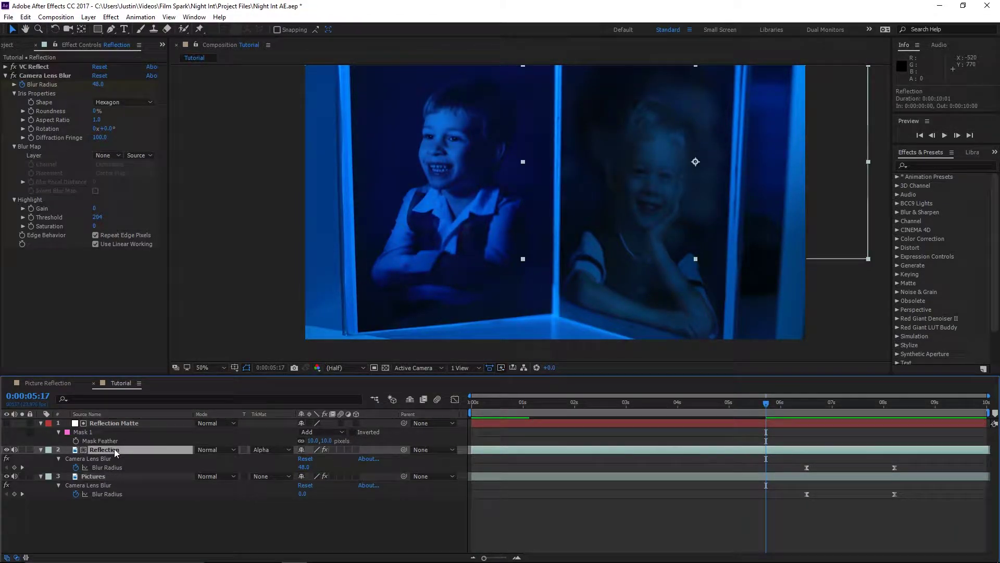
{"action": "key", "text": "t"}
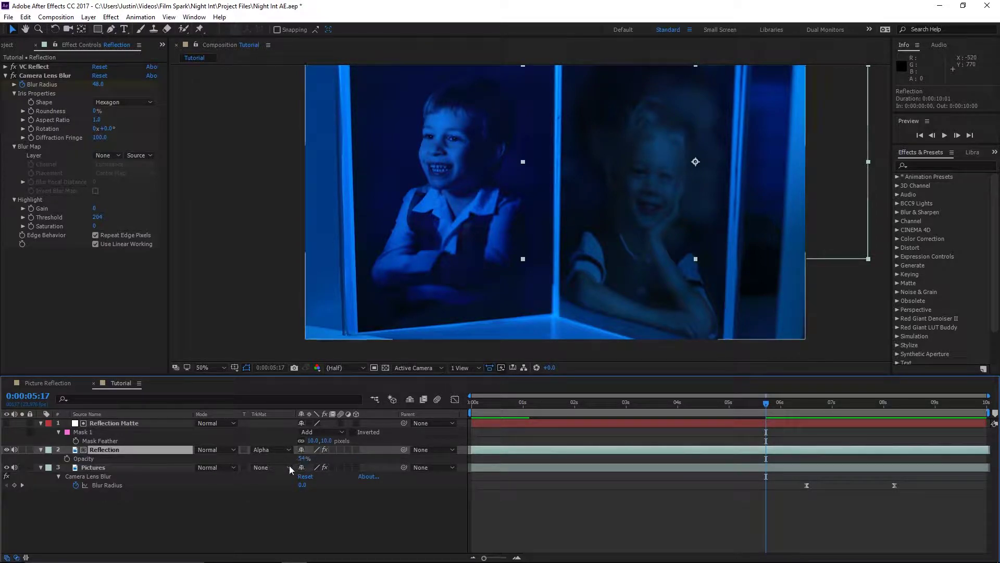
{"action": "left_click_drag", "start_coordinate": [301, 460], "coordinate": [293, 459]}
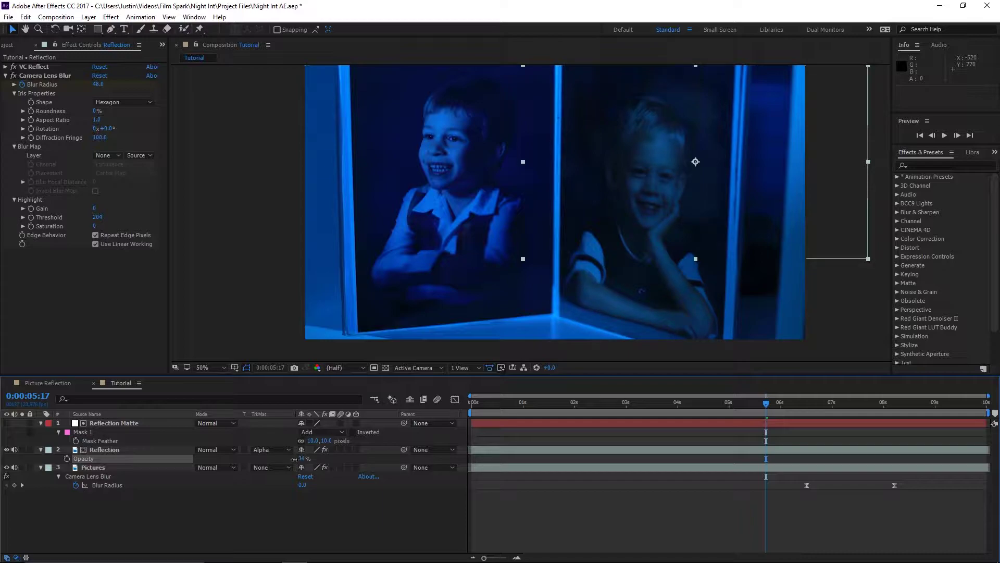
{"action": "left_click_drag", "start_coordinate": [295, 463], "coordinate": [298, 458]}
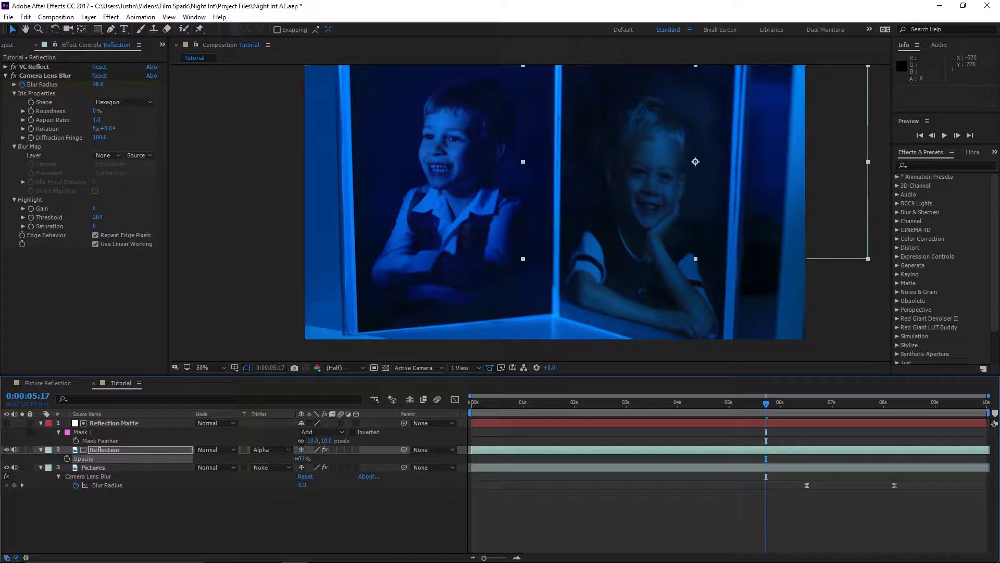
- Preview the composite, then inspect the focus transition between the reflection and the pictures up to 0:00:07:06
{"action": "key", "text": "space"}
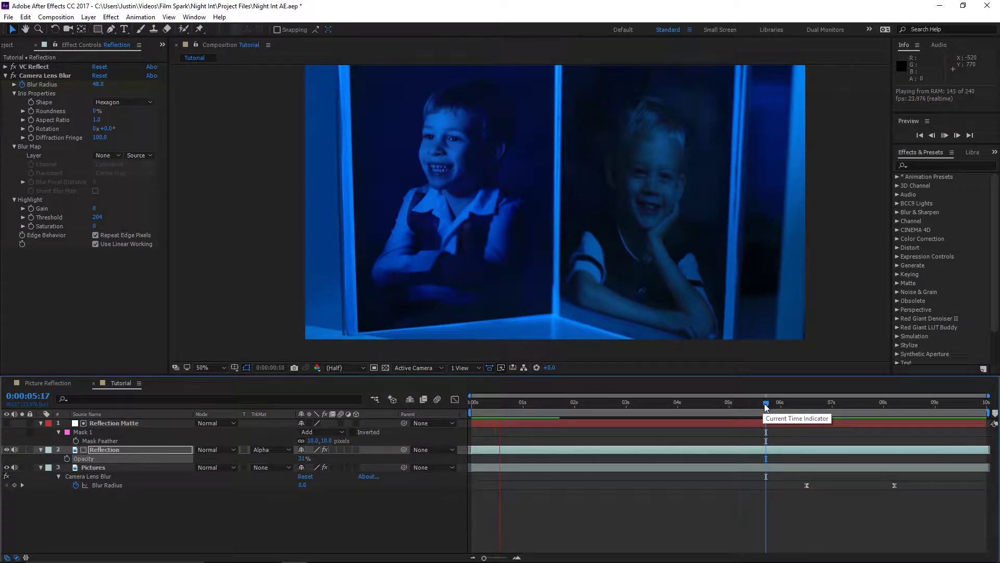
{"action": "key", "text": "space"}
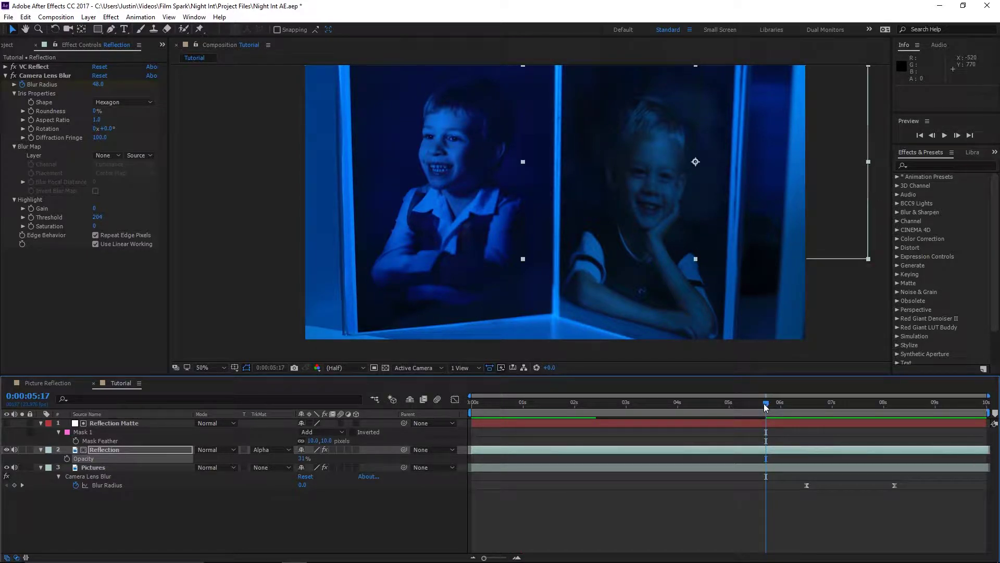
{"action": "left_click_drag", "start_coordinate": [764, 404], "coordinate": [845, 399]}
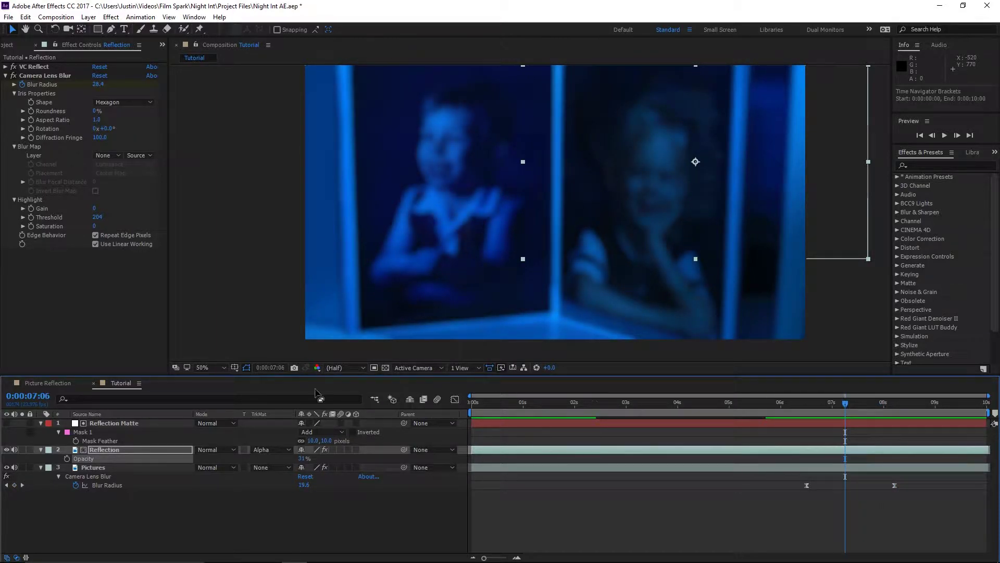
- Reveal the Reflection Matte's Mask Path and set its first keyframe at 0:00:06:12
{"action": "left_click", "coordinate": [140, 425]}
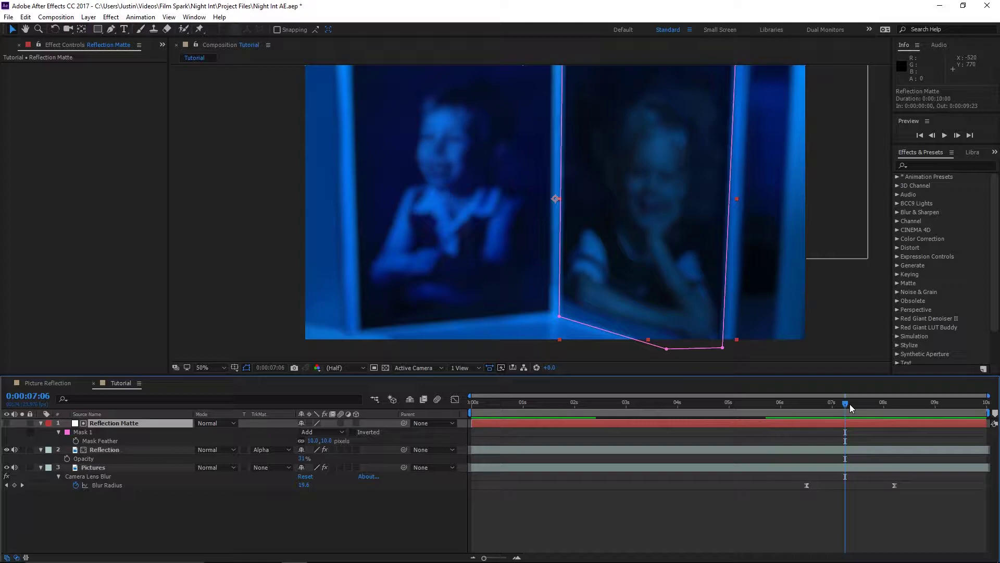
{"action": "left_click_drag", "start_coordinate": [847, 407], "coordinate": [813, 414]}
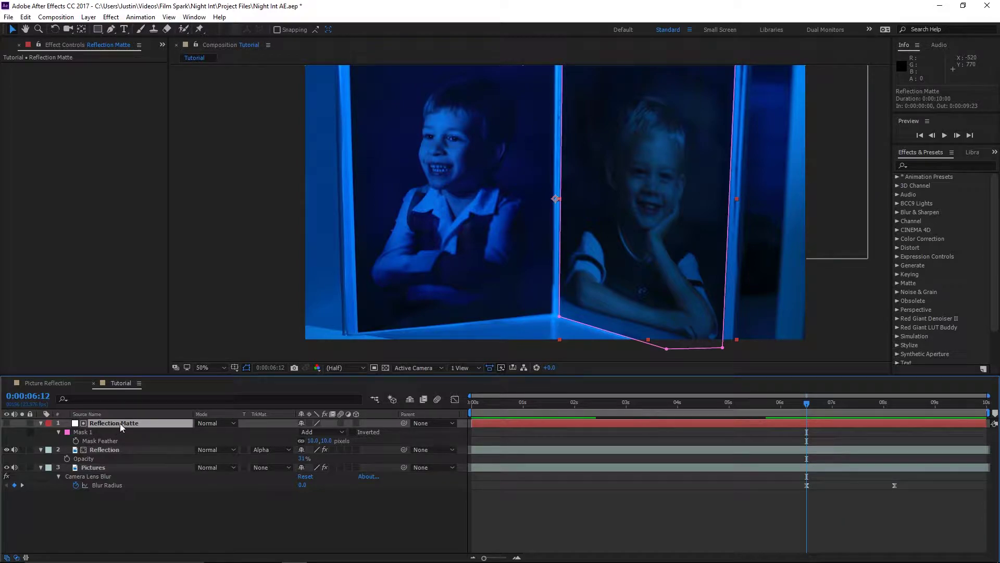
{"action": "key", "text": "m"}
{"action": "left_click", "coordinate": [76, 442]}
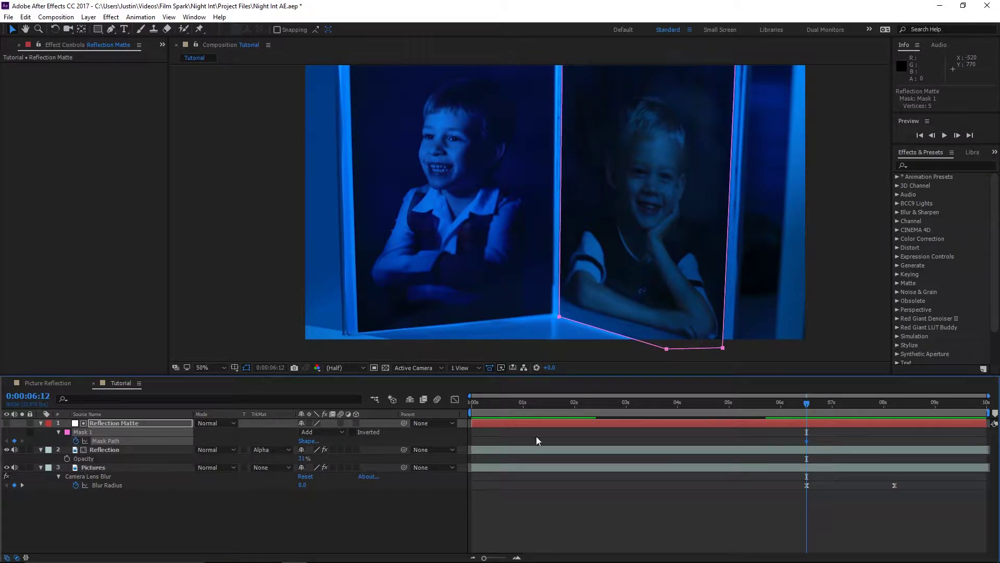
- At 0:00:08:05, narrow Mask 1 on both sides and scale its height to 98%, applying Easy Ease to both Mask Path keyframes
{"action": "left_click_drag", "start_coordinate": [807, 404], "coordinate": [890, 411]}
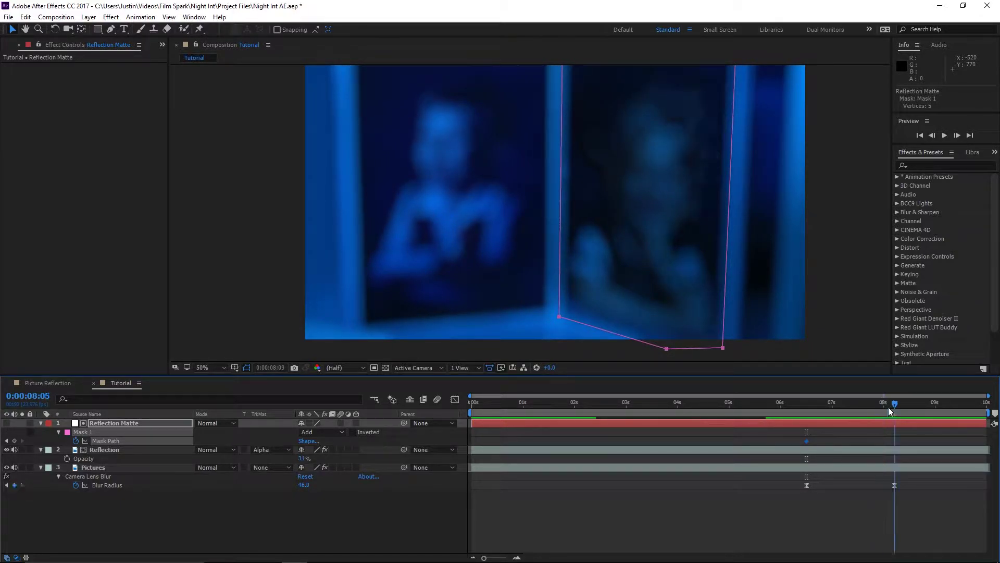
{"action": "double_click", "coordinate": [724, 347]}
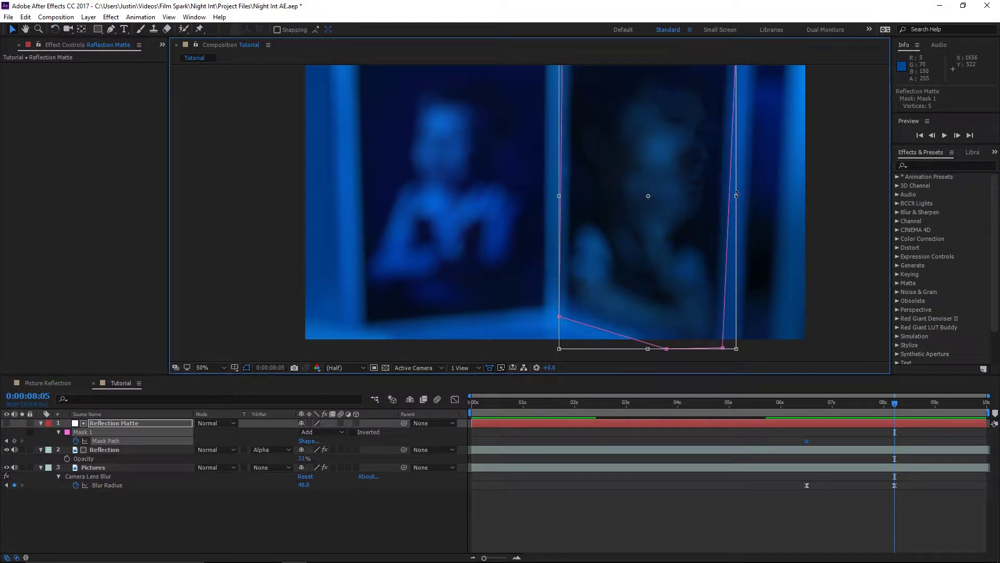
{"action": "left_click_drag", "start_coordinate": [736, 196], "coordinate": [730, 196]}
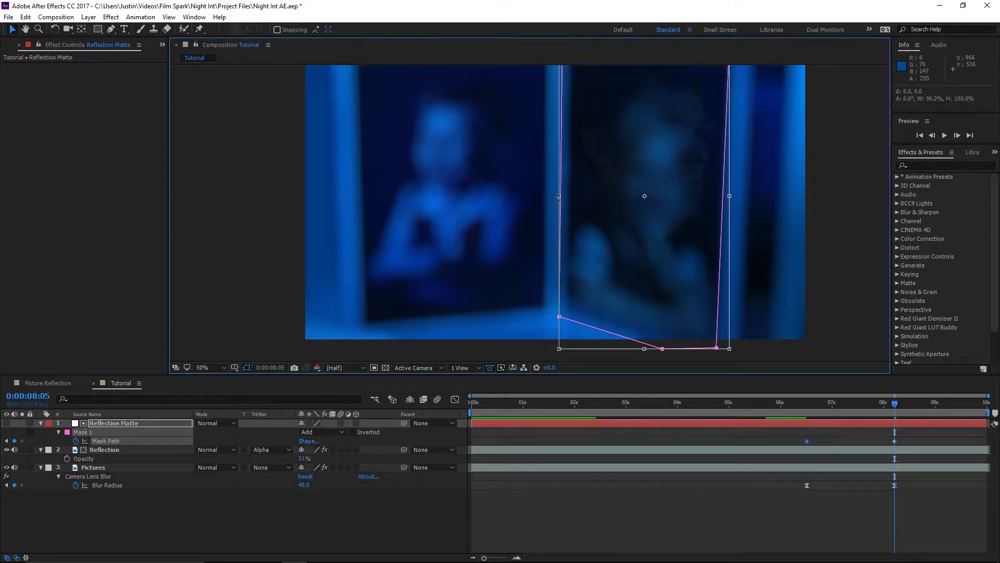
{"action": "left_click_drag", "start_coordinate": [558, 197], "coordinate": [567, 197]}
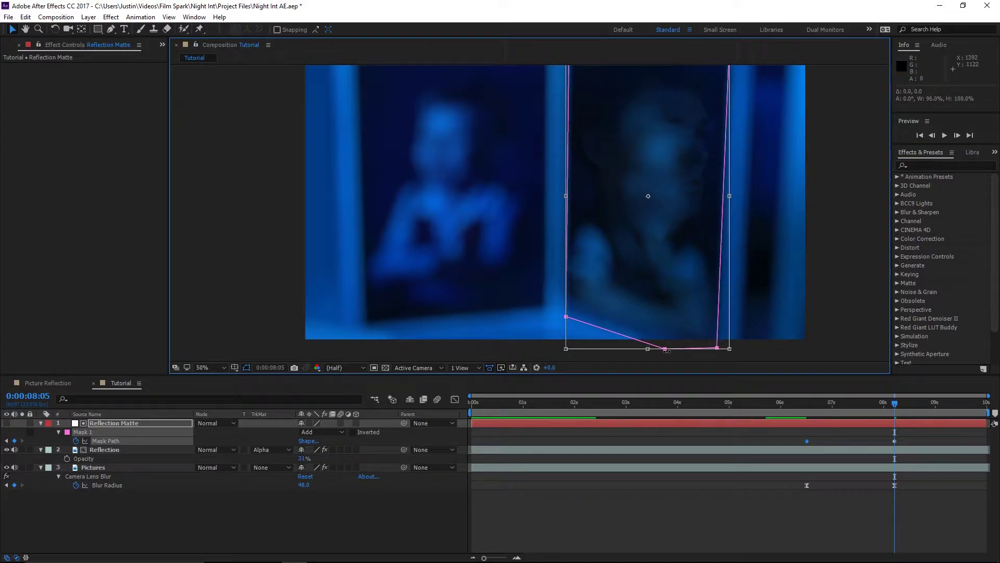
{"action": "left_click_drag", "start_coordinate": [648, 348], "coordinate": [647, 342]}
{"action": "left_click_drag", "start_coordinate": [633, 184], "coordinate": [646, 207]}
{"action": "key", "text": "Return"}
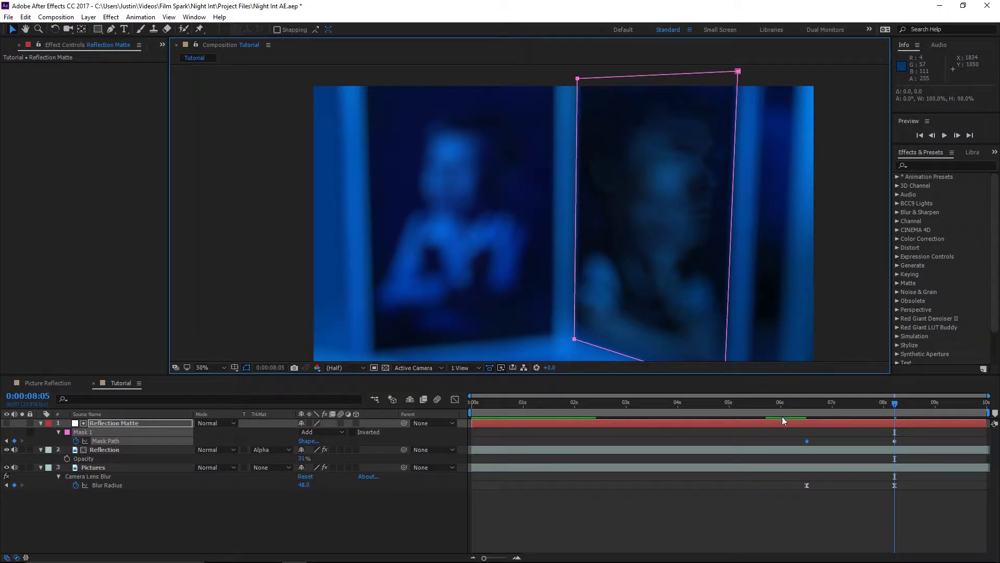
{"action": "left_click_drag", "start_coordinate": [799, 430], "coordinate": [913, 445]}
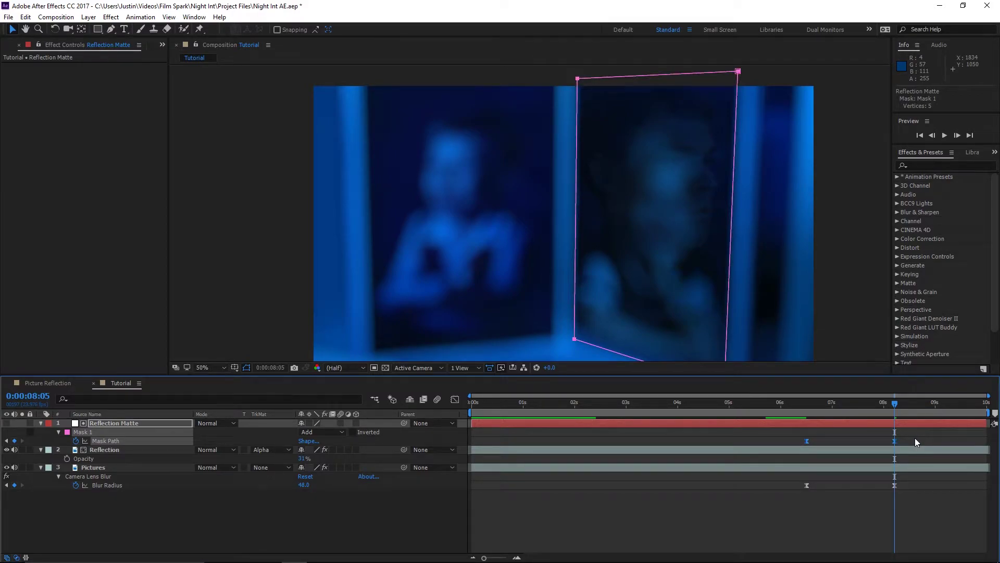
- Move the Reflection layer slightly upward to about position 1496, 370
{"action": "left_click", "coordinate": [104, 449]}
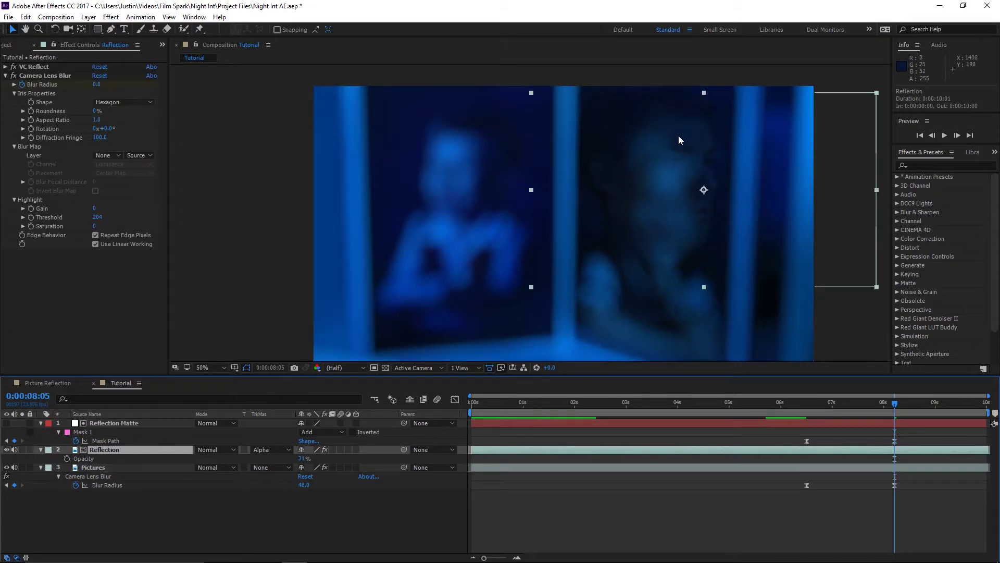
{"action": "left_click_drag", "start_coordinate": [679, 136], "coordinate": [679, 132]}
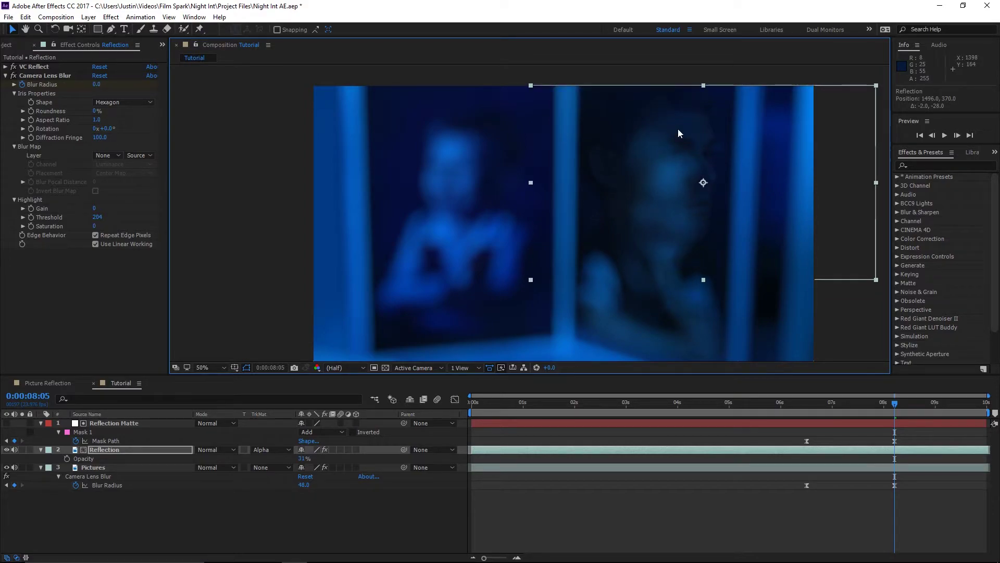